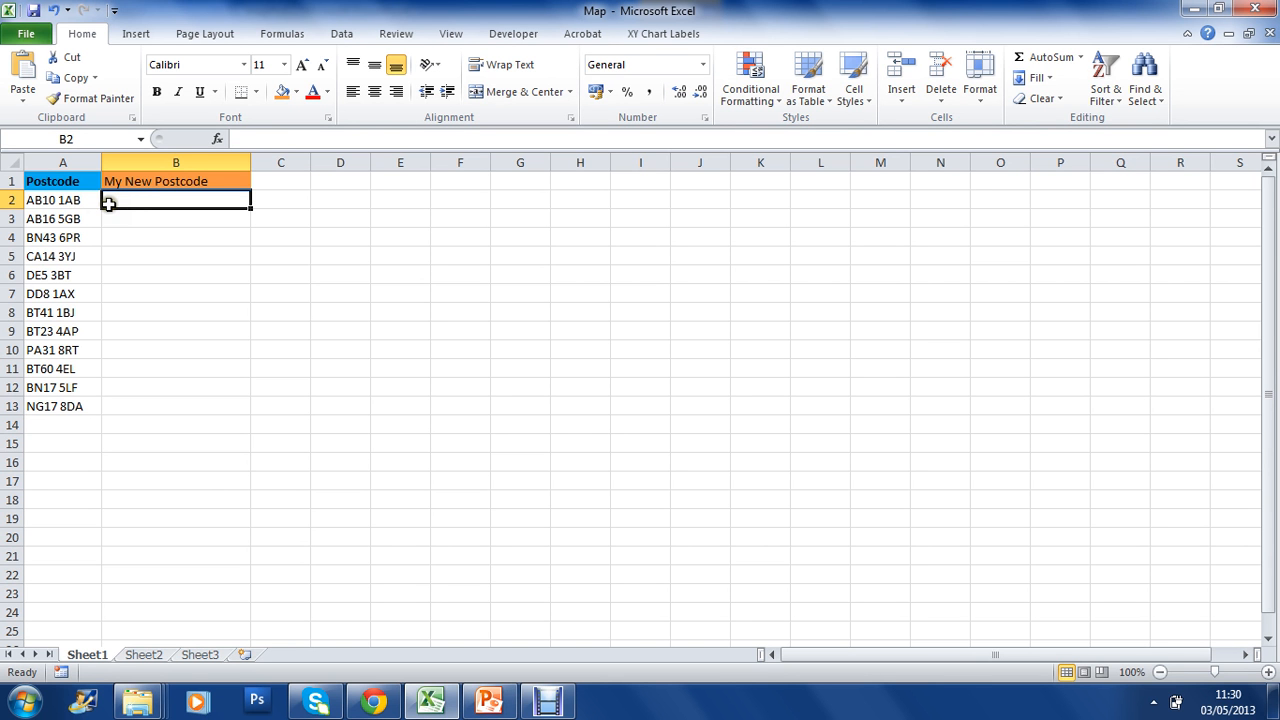
Enter a formula in B2 that joins the postcode in A2 with the text ", UK".
click(79, 198)
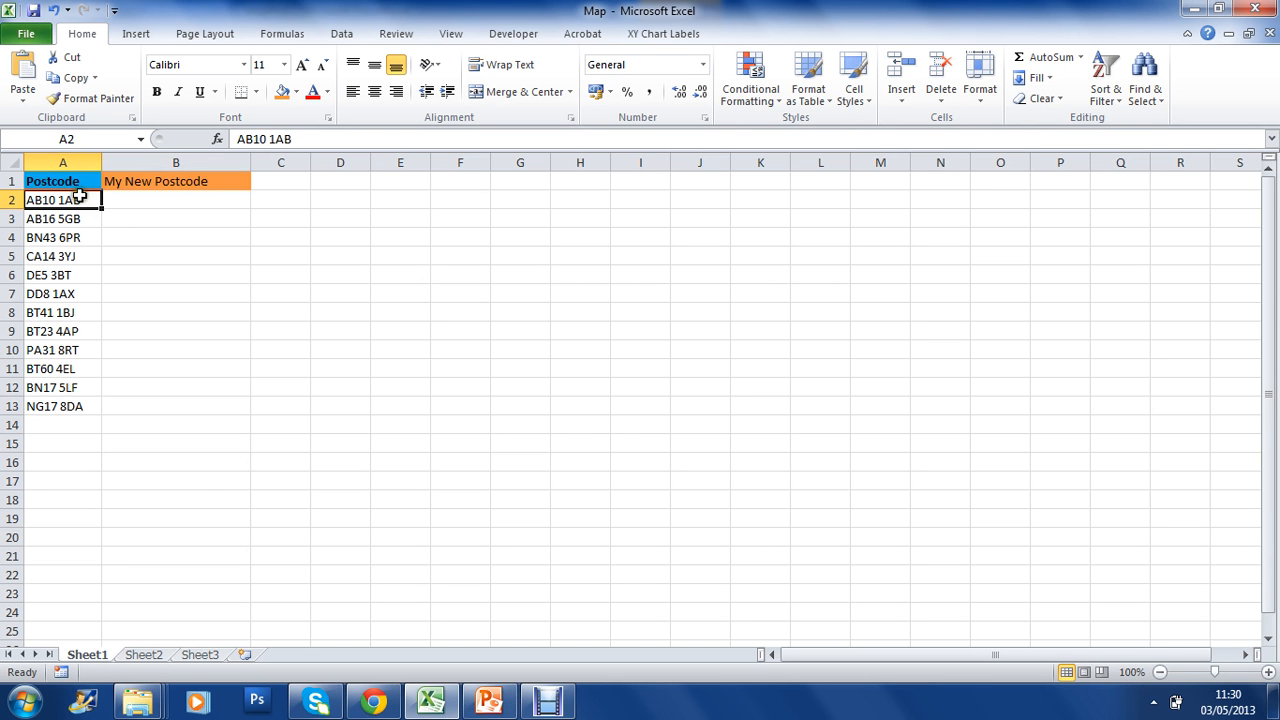
click(115, 204)
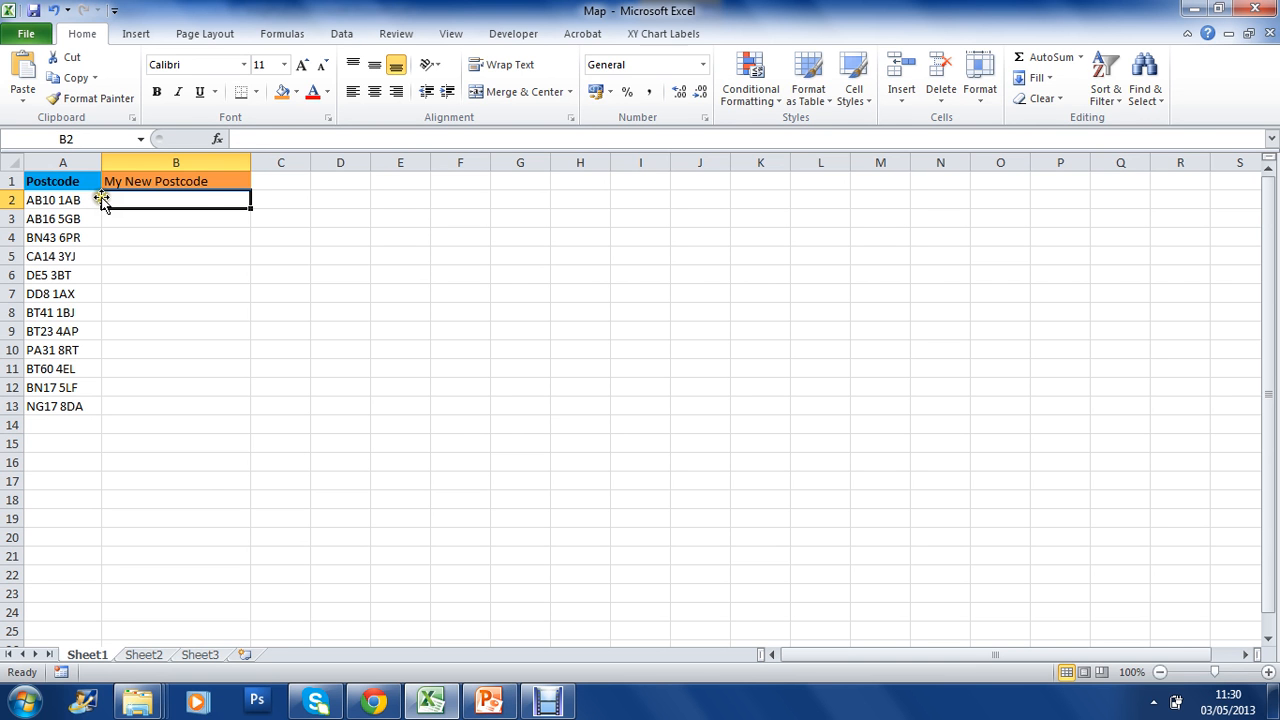
text(=)
click(78, 202)
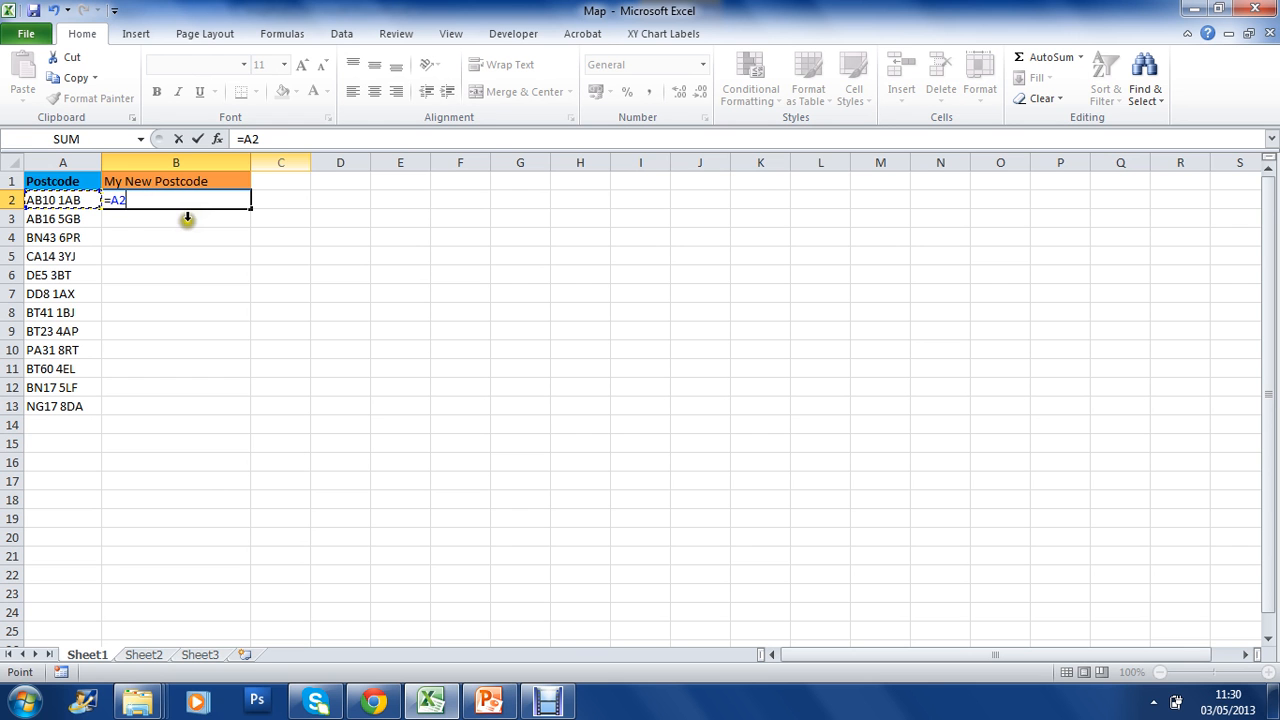
click(286, 141)
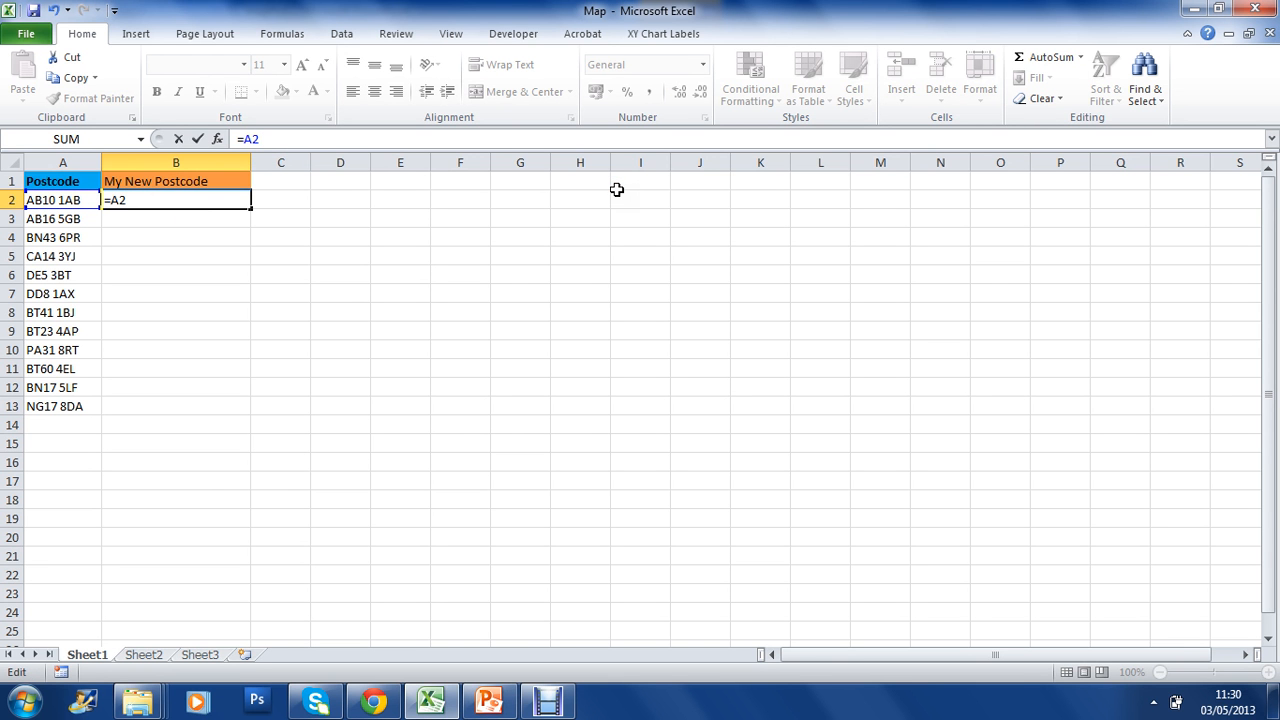
text(", UK")
key(Left)
key(Left)
key(Left)
key(Left)
key(Left)
key(Left)
text(&)
key(BackSpace)
key(Return)
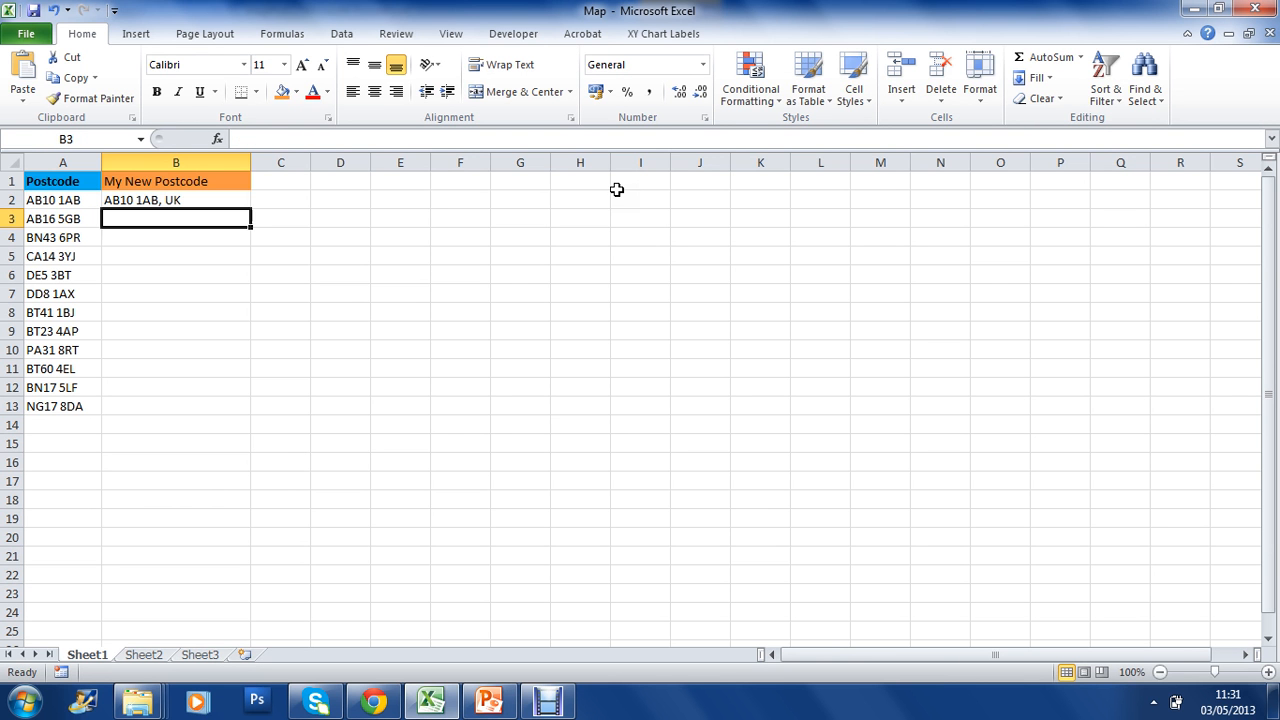
Fill the B2 formula down the My New Postcode column to B13.
key(Up)
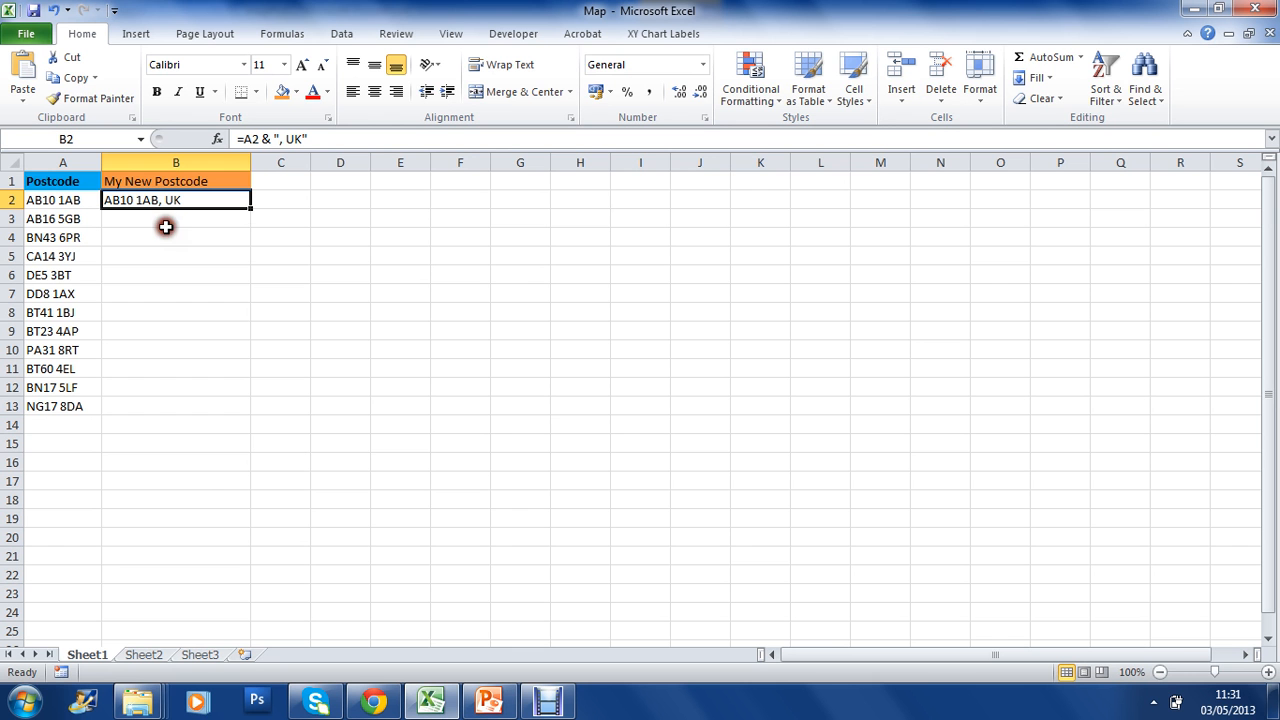
drag(256, 206, 240, 422)
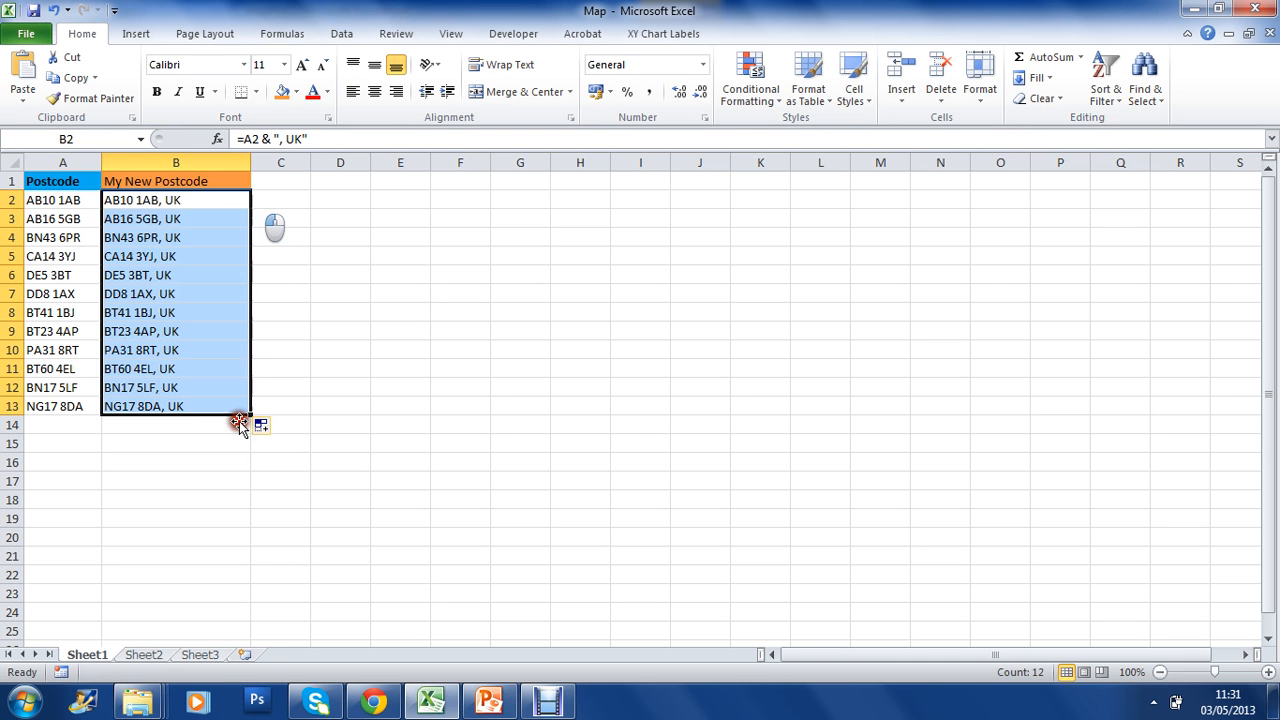
click(268, 389)
Copy the extended postcodes in B2:B13.
click(218, 201)
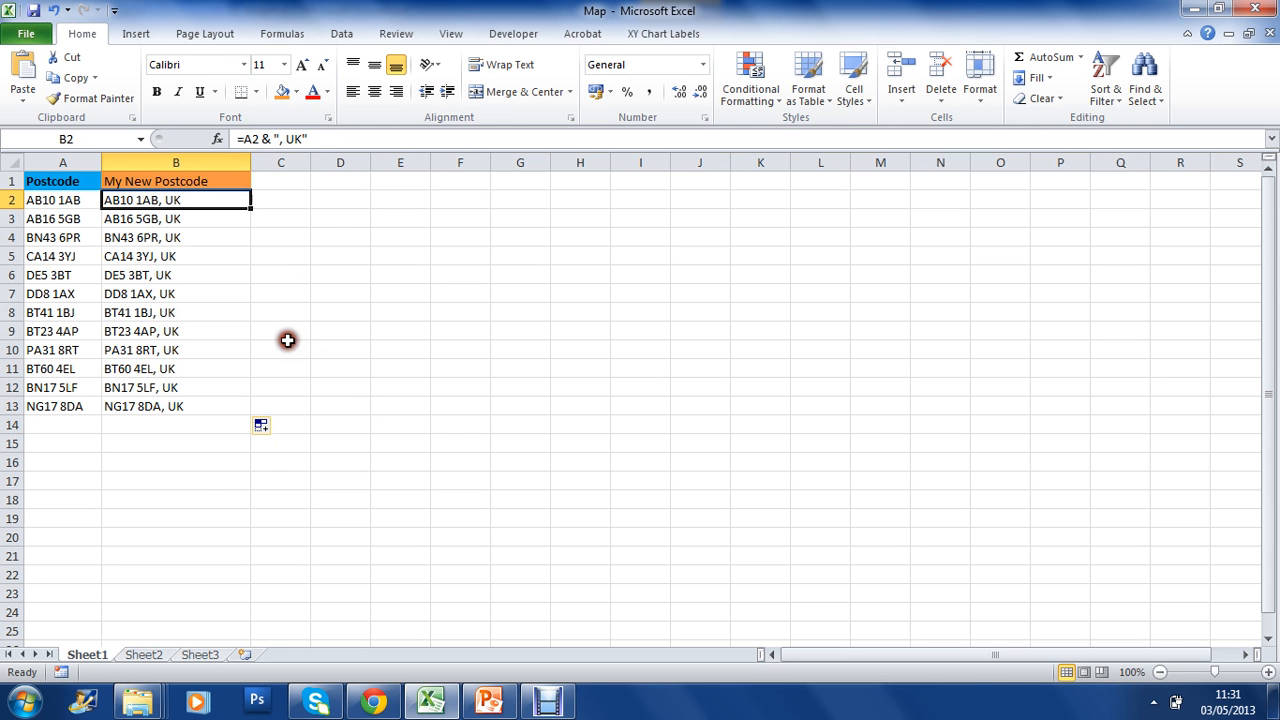
key(ctrl+shift+Down)
right_click(145, 402)
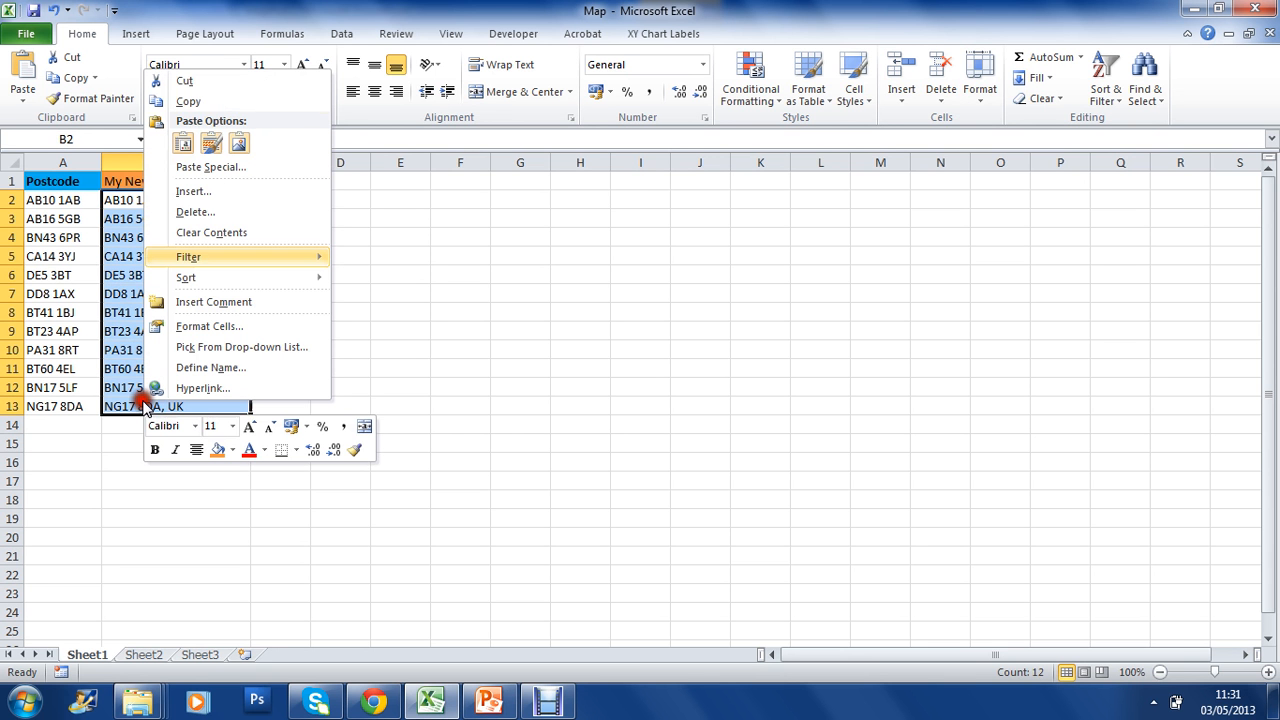
click(201, 101)
click(205, 92)
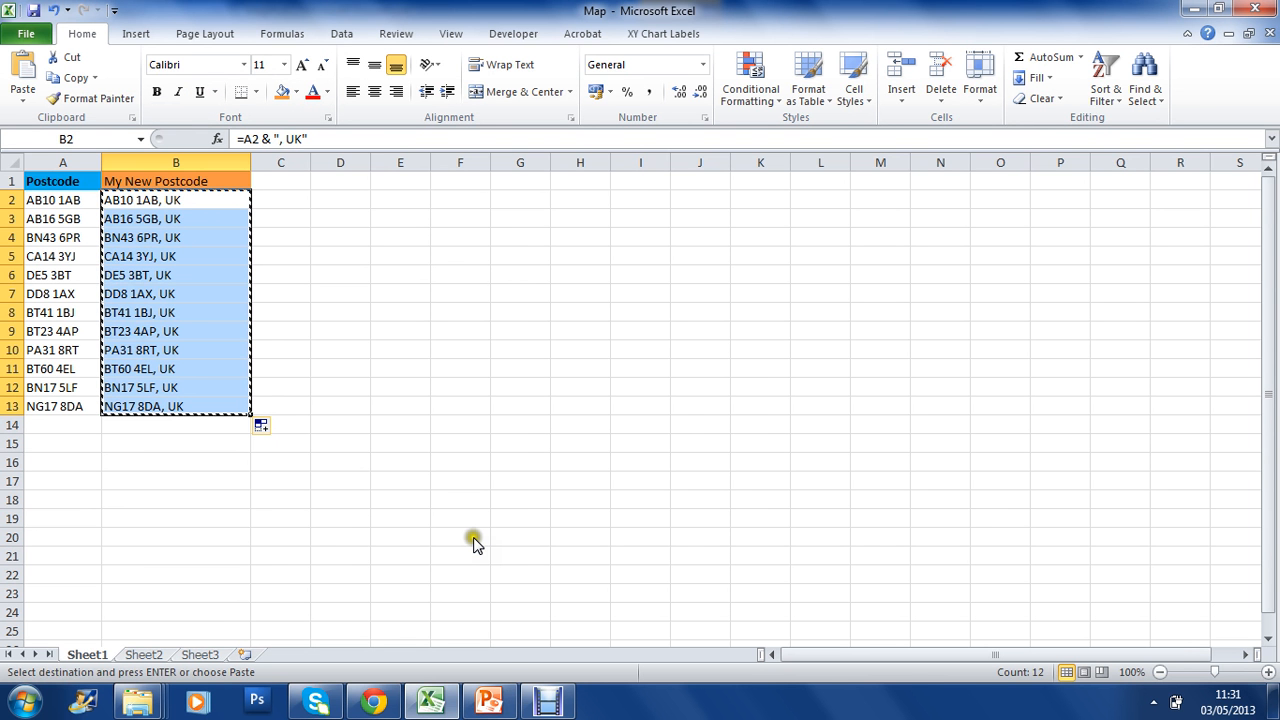
Switch to Chrome and open GPS Visualizer's utility for geocoding multiple addresses.
click(389, 699)
click(388, 697)
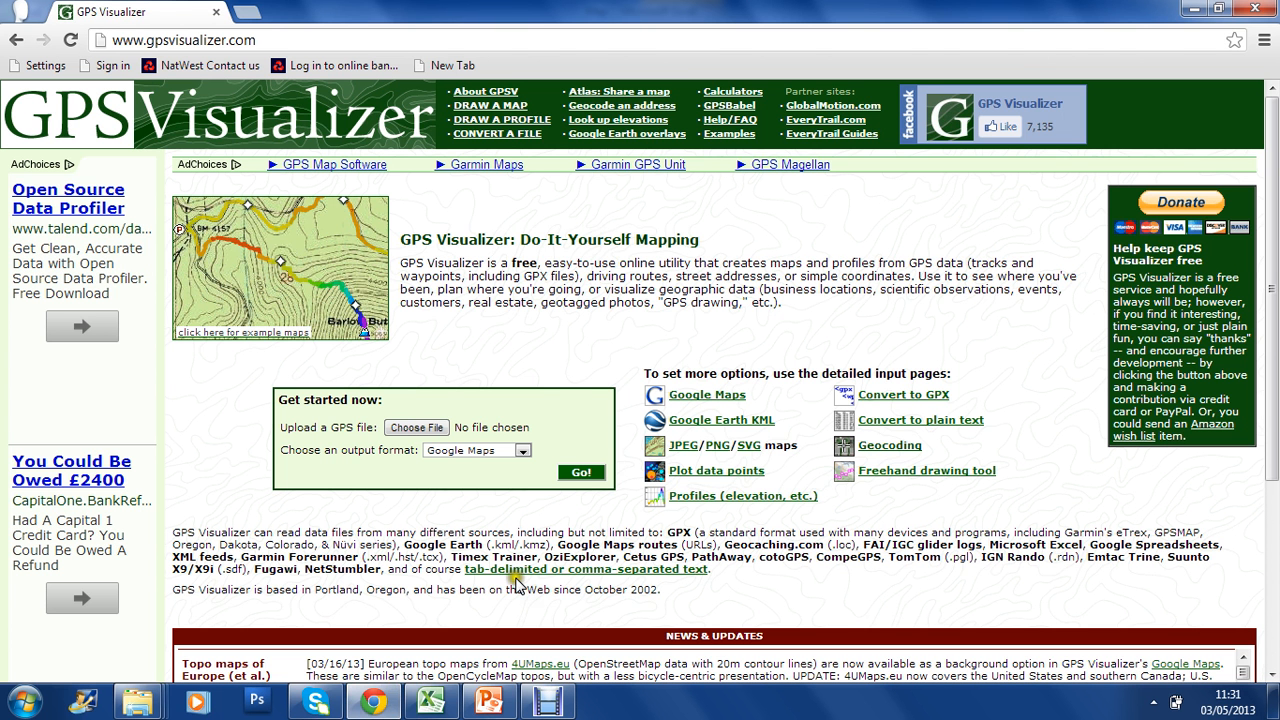
drag(257, 40, 160, 47)
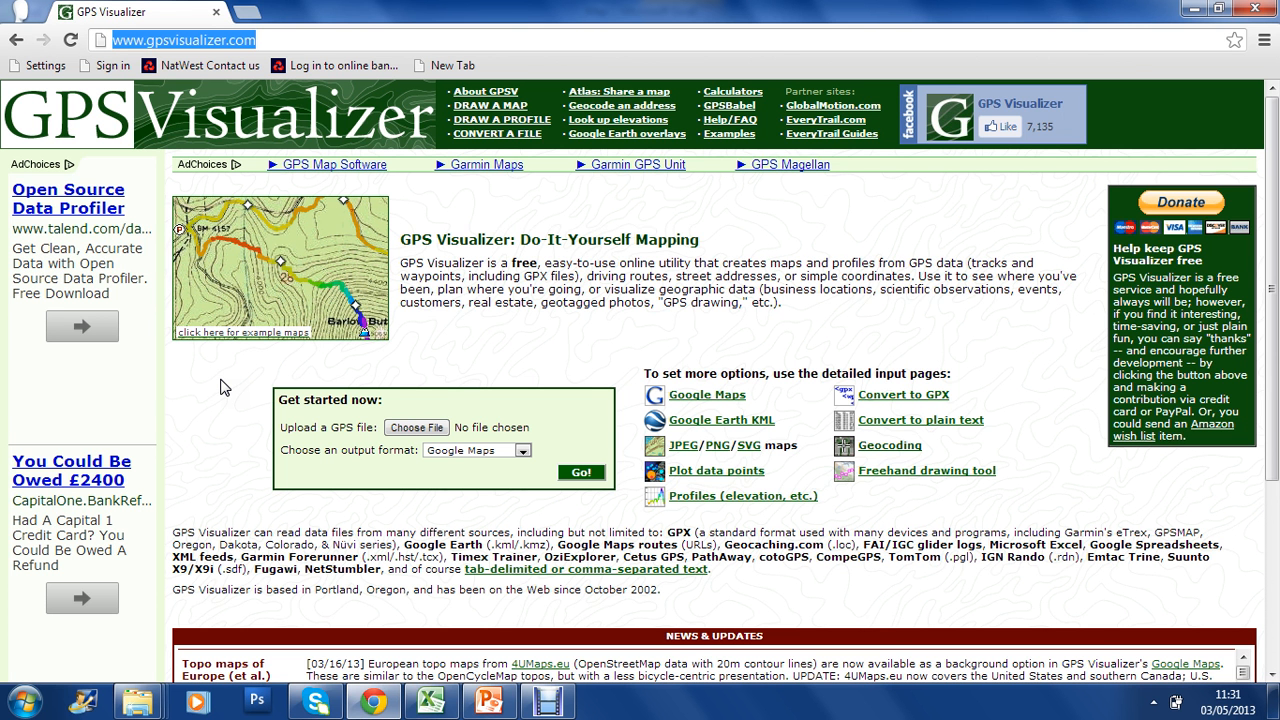
click(407, 188)
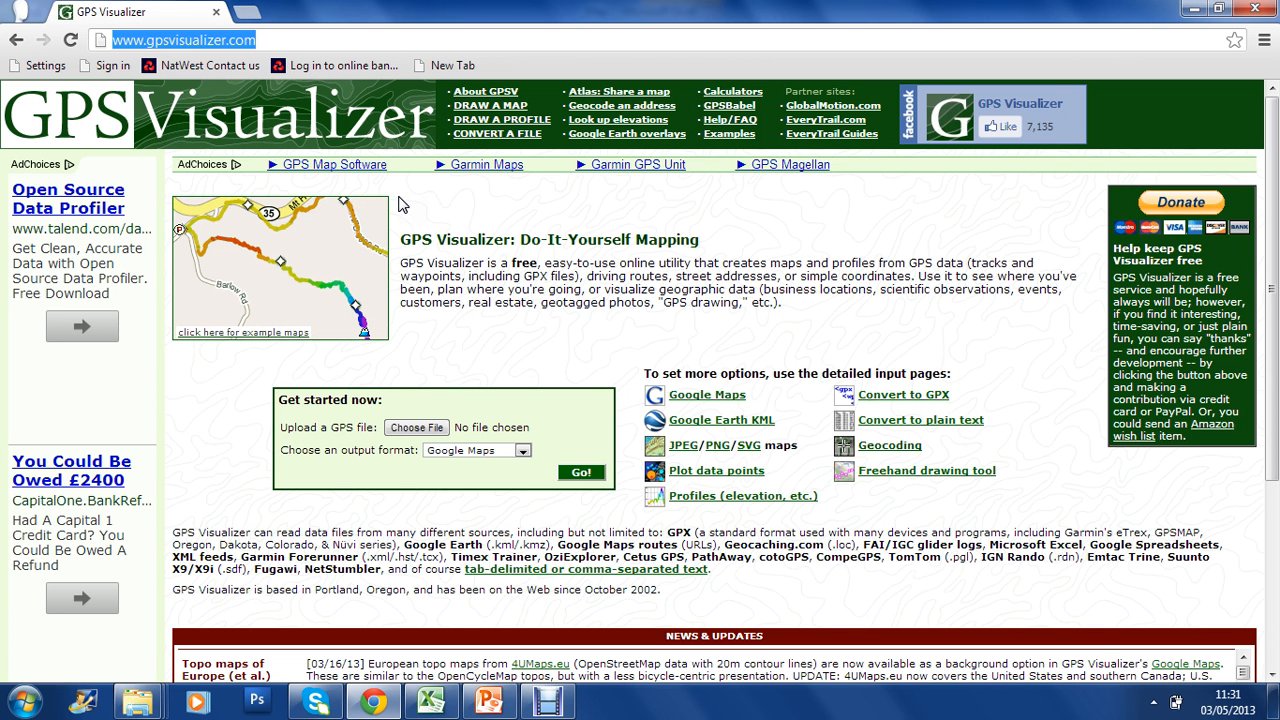
click(753, 184)
click(727, 122)
click(622, 108)
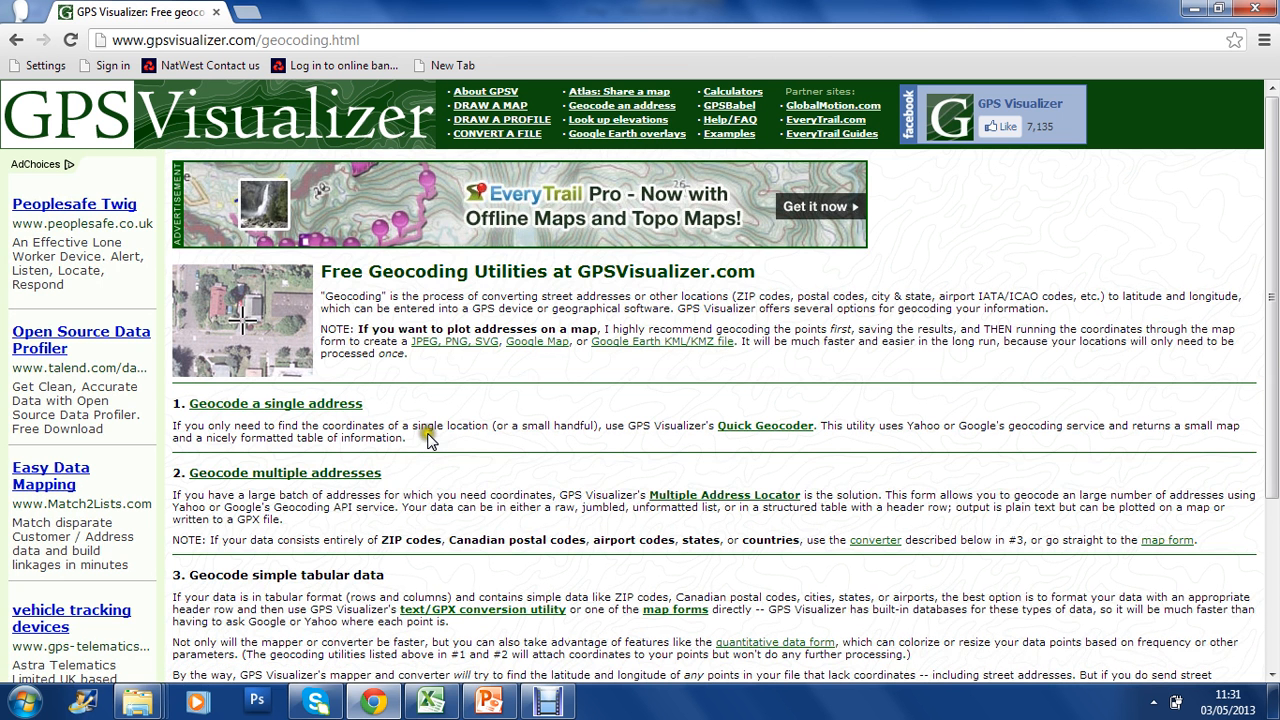
click(384, 473)
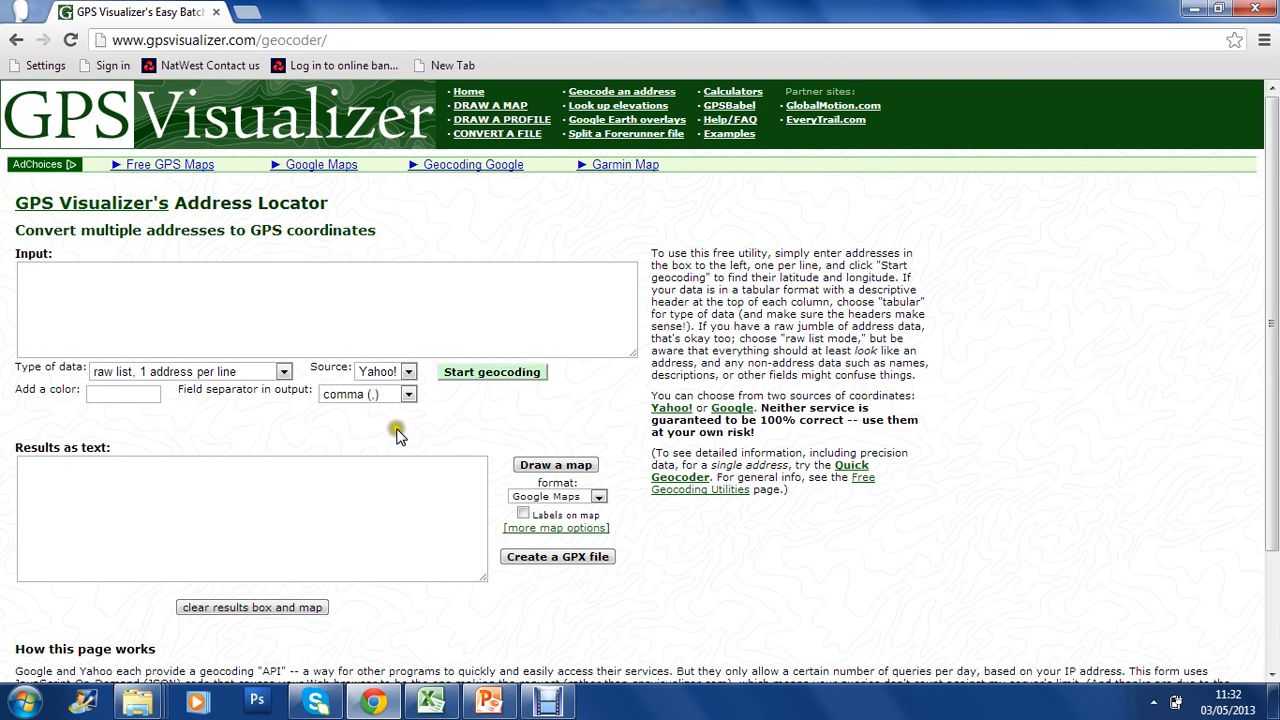
Check the geocoding source and output field separator settings, keeping Yahoo! and comma.
click(409, 372)
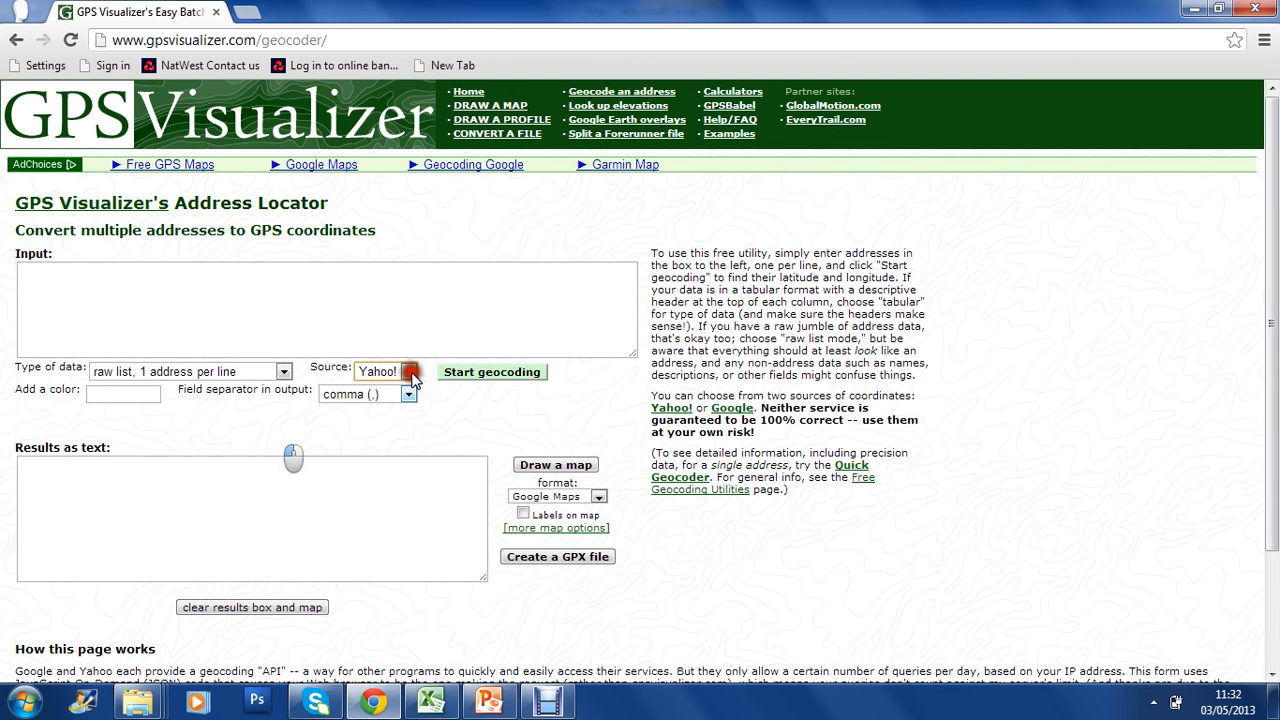
click(408, 395)
click(410, 398)
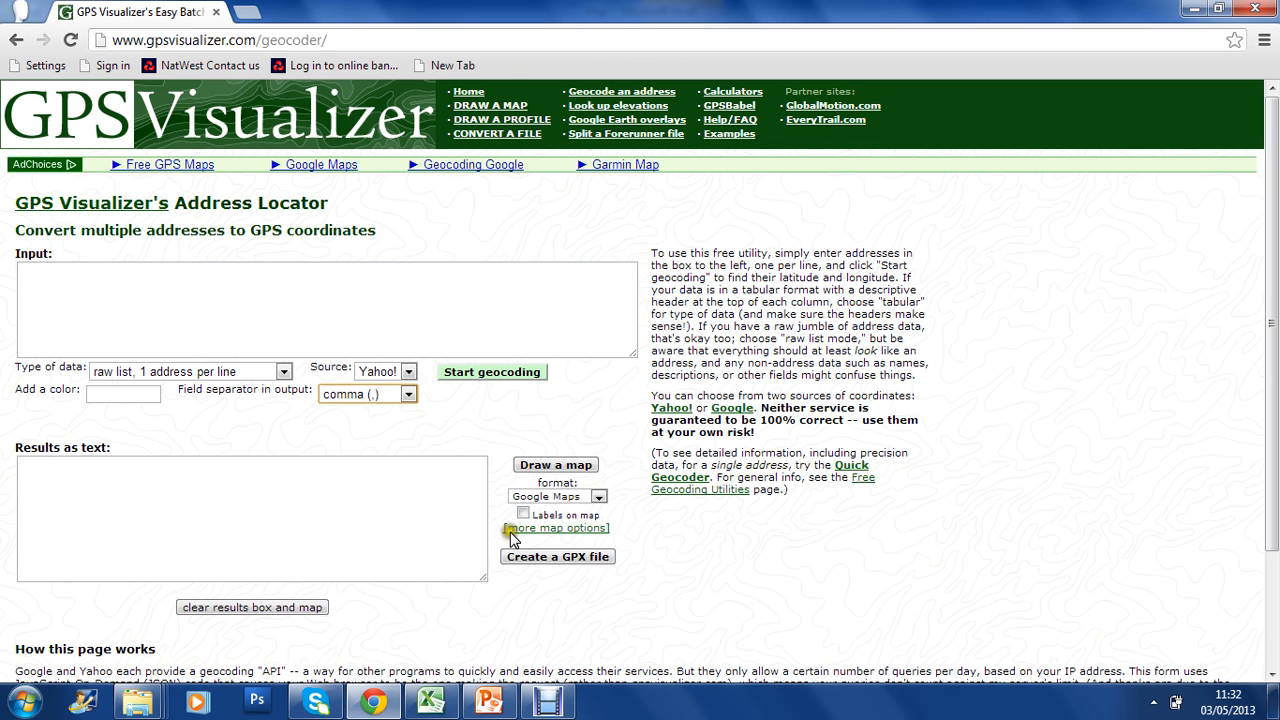
click(624, 537)
click(617, 535)
click(617, 535)
Paste the copied postcodes into the Address Locator's input and check the pasted list.
right_click(128, 287)
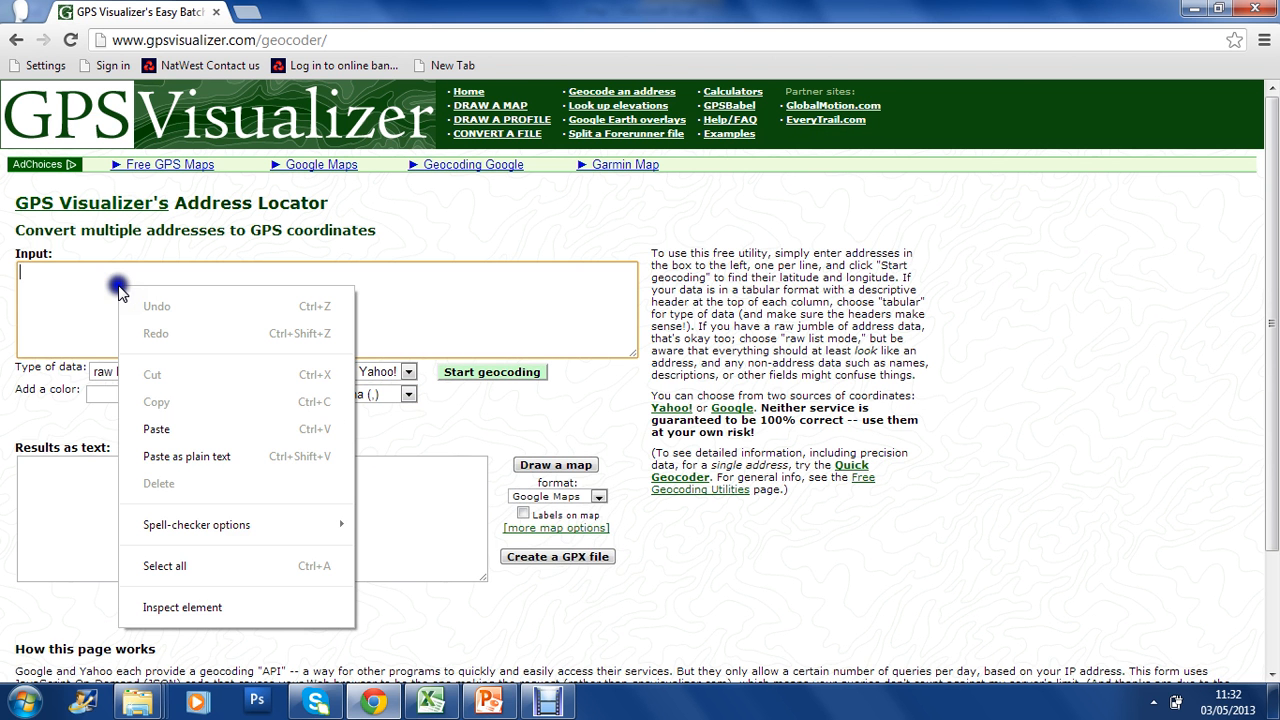
key(Down)
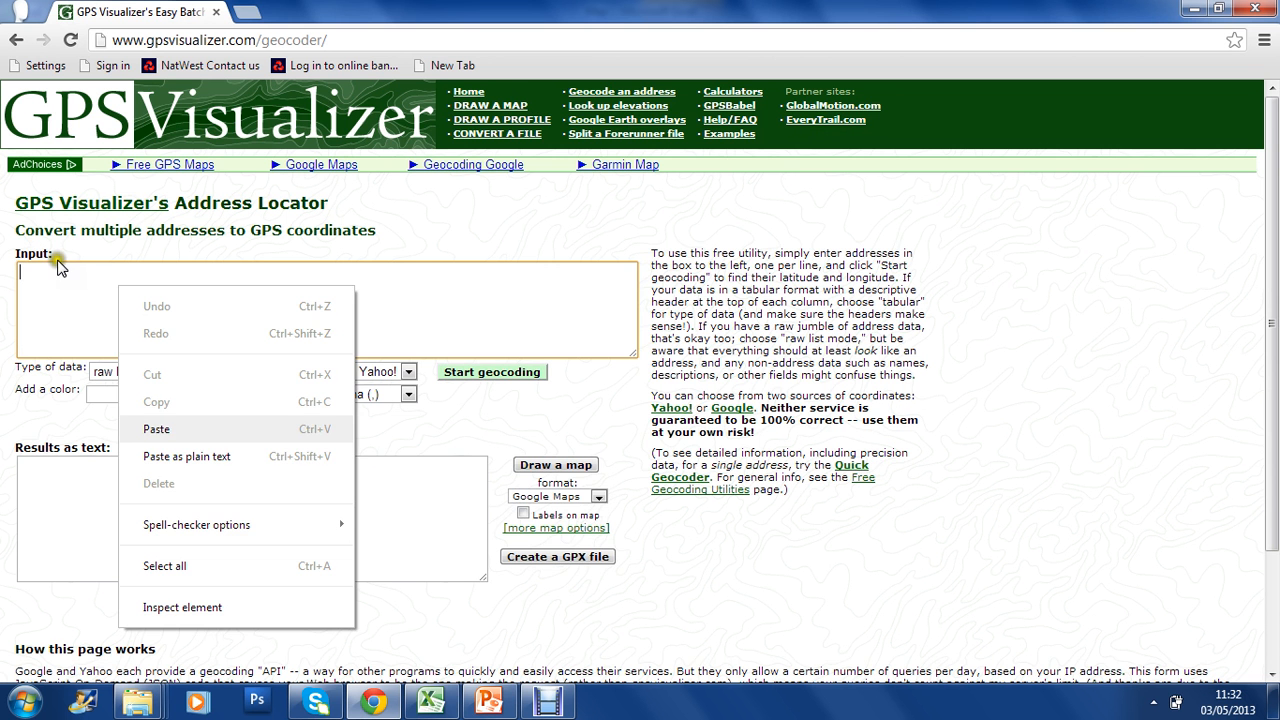
click(165, 430)
drag(628, 314, 625, 285)
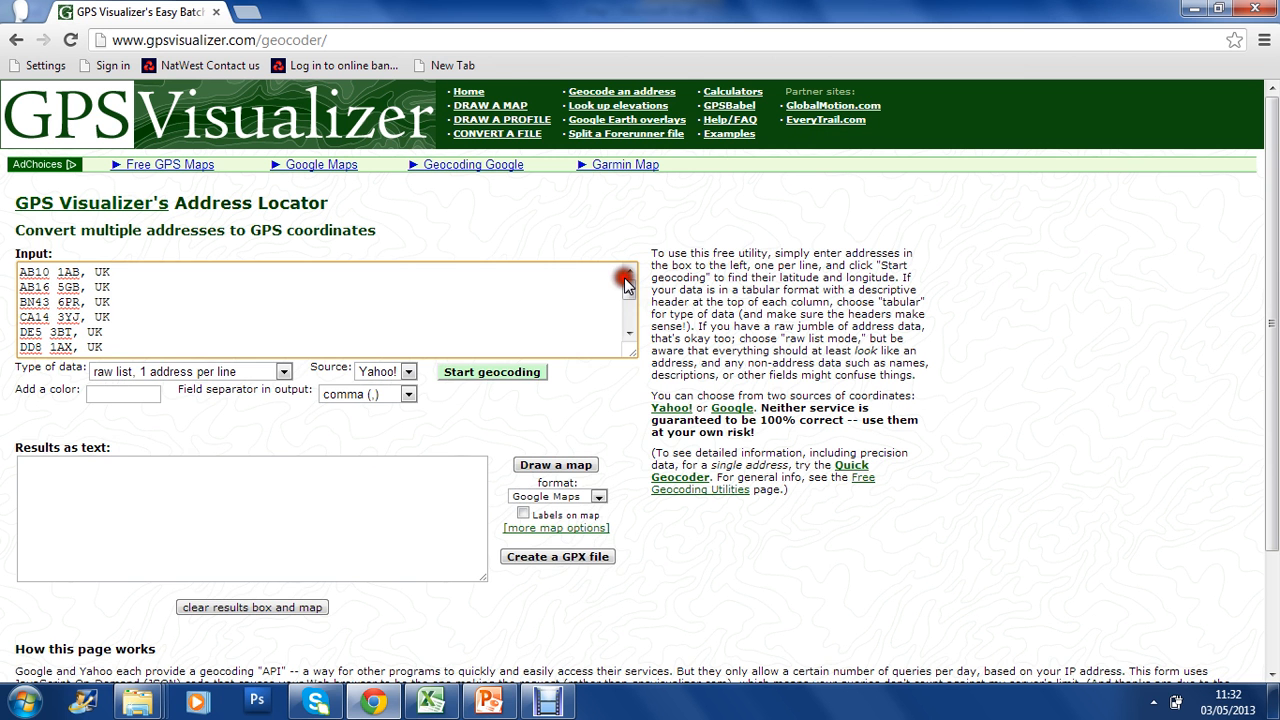
Geocode the pasted postcodes and draw the resulting coordinates as a Google Maps map.
click(533, 372)
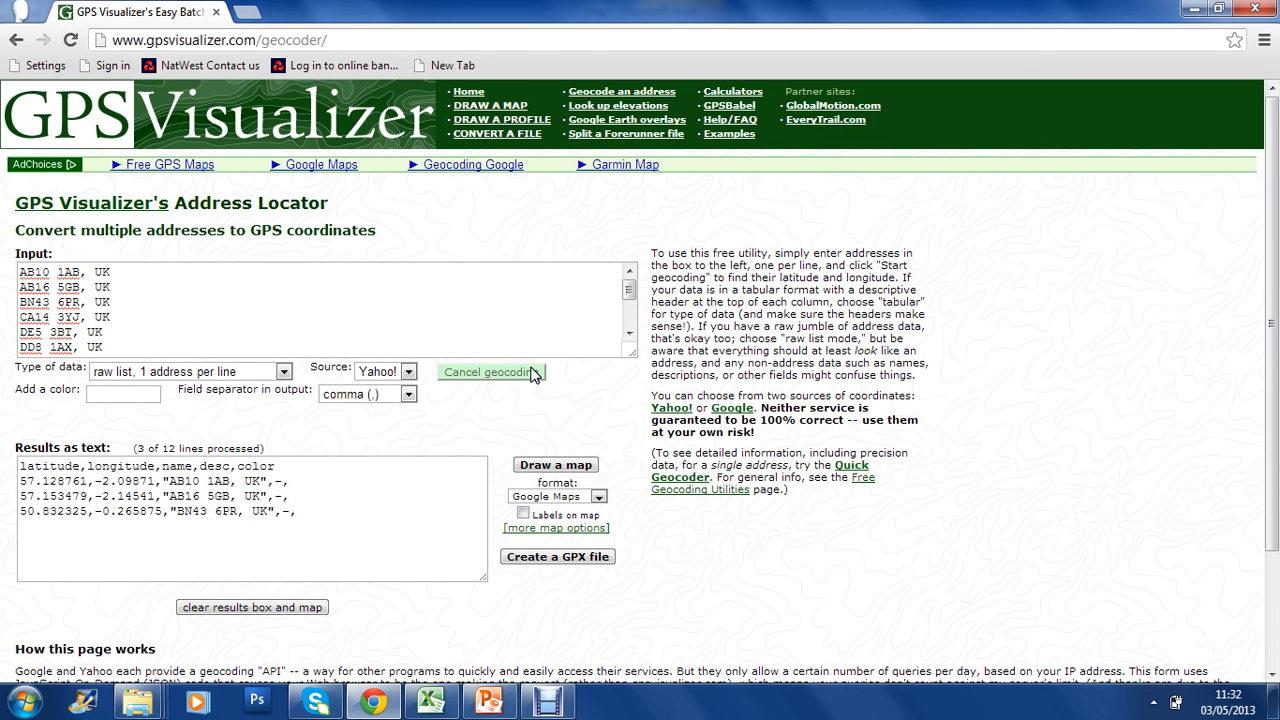
triple_click(28, 446)
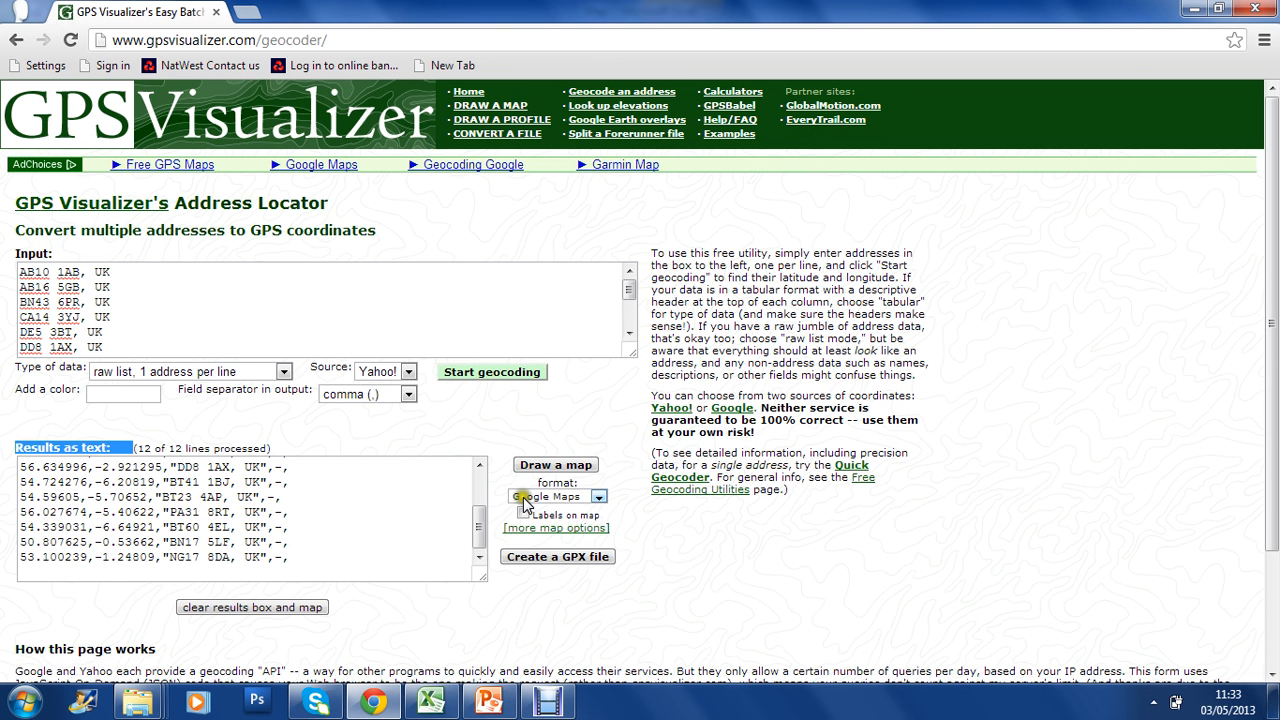
click(562, 466)
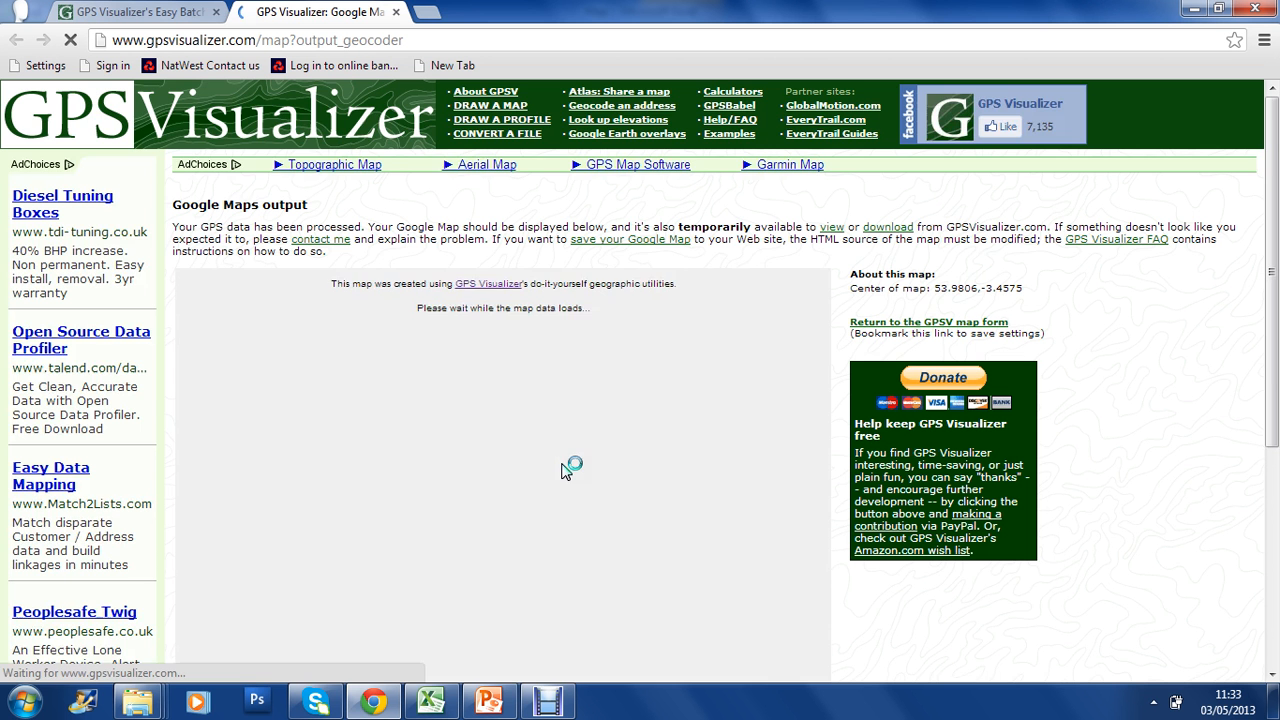
Change the map's background to Google terrain.
scroll(563, 466, down, 1)
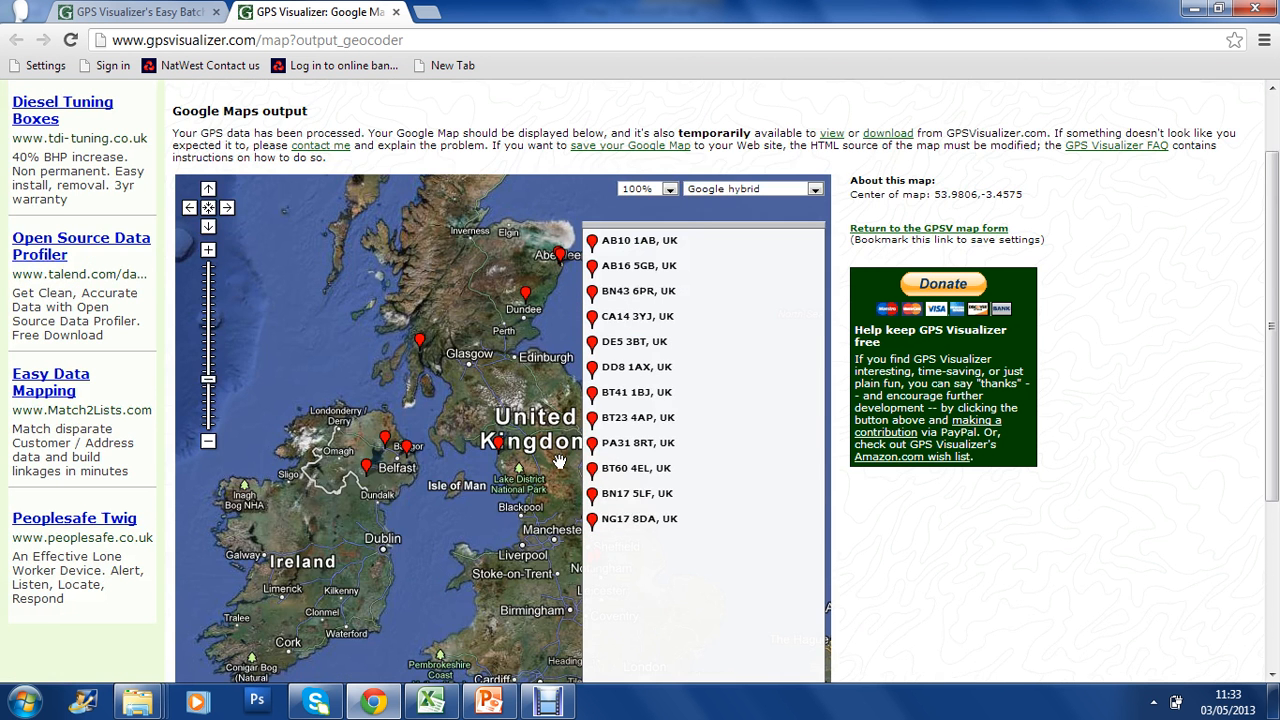
scroll(560, 463, down, 1)
drag(560, 463, 448, 458)
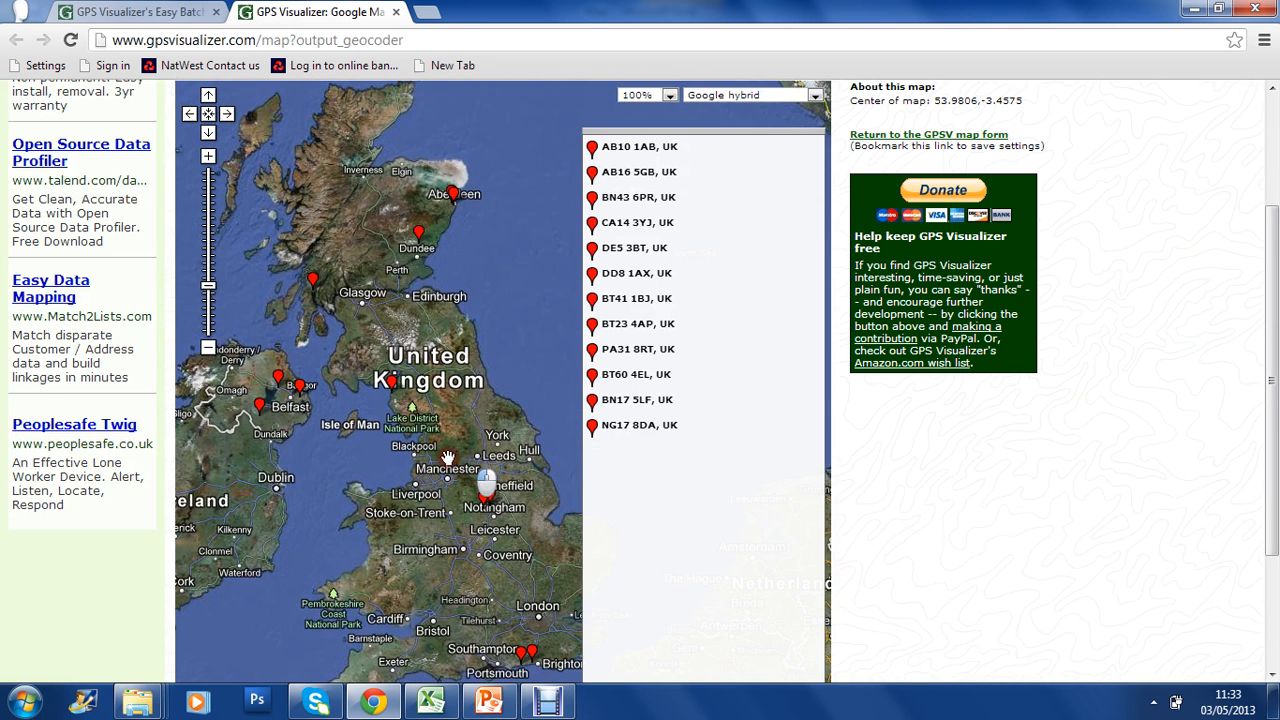
scroll(433, 446, up, 2)
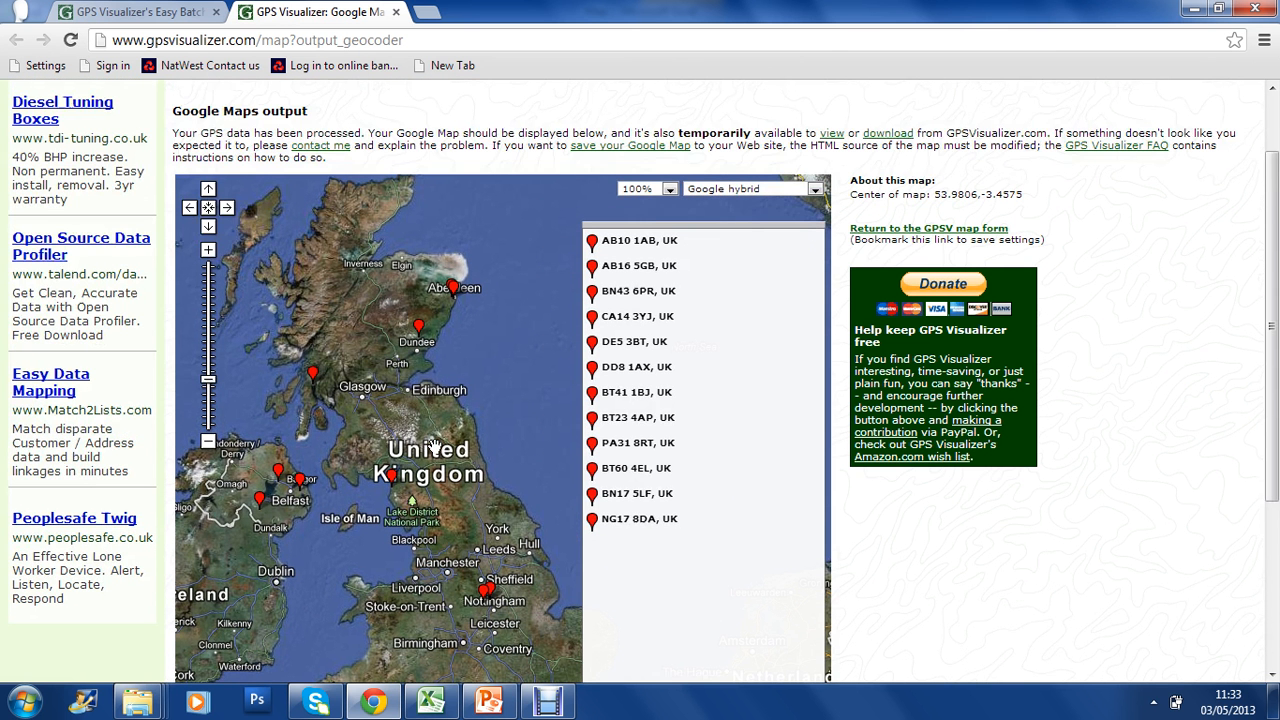
scroll(289, 427, down, 2)
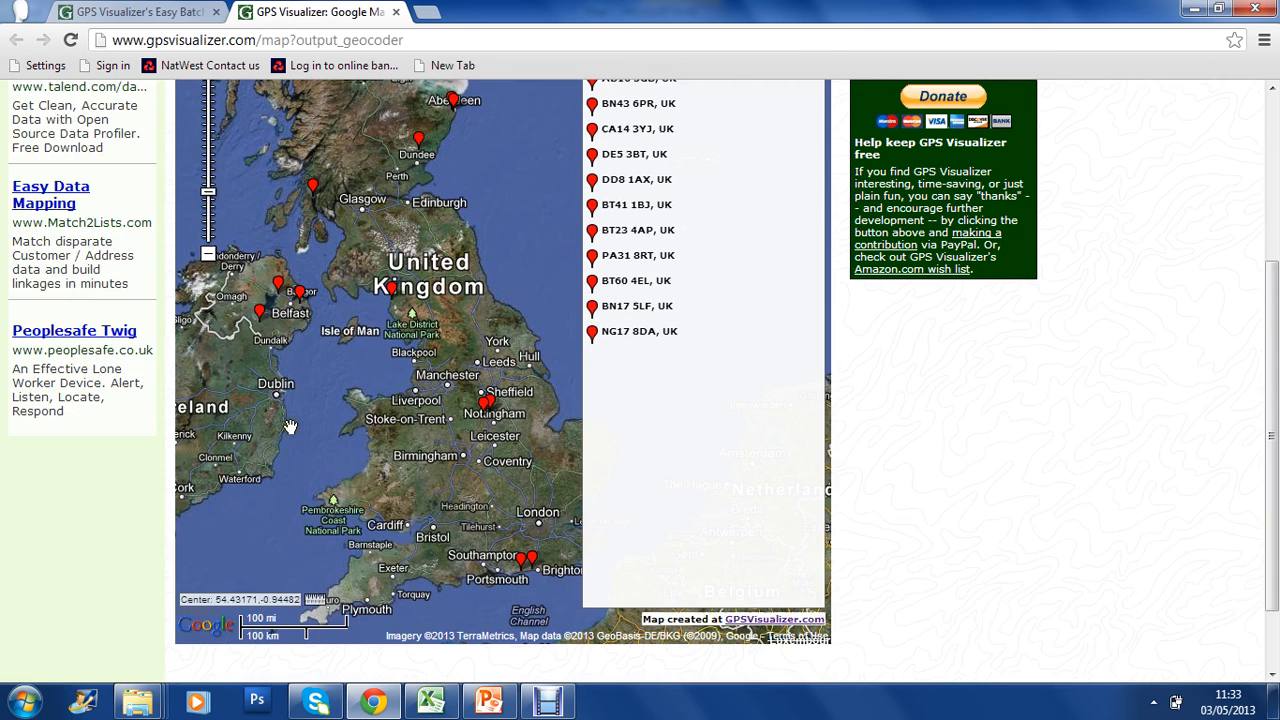
scroll(396, 457, up, 2)
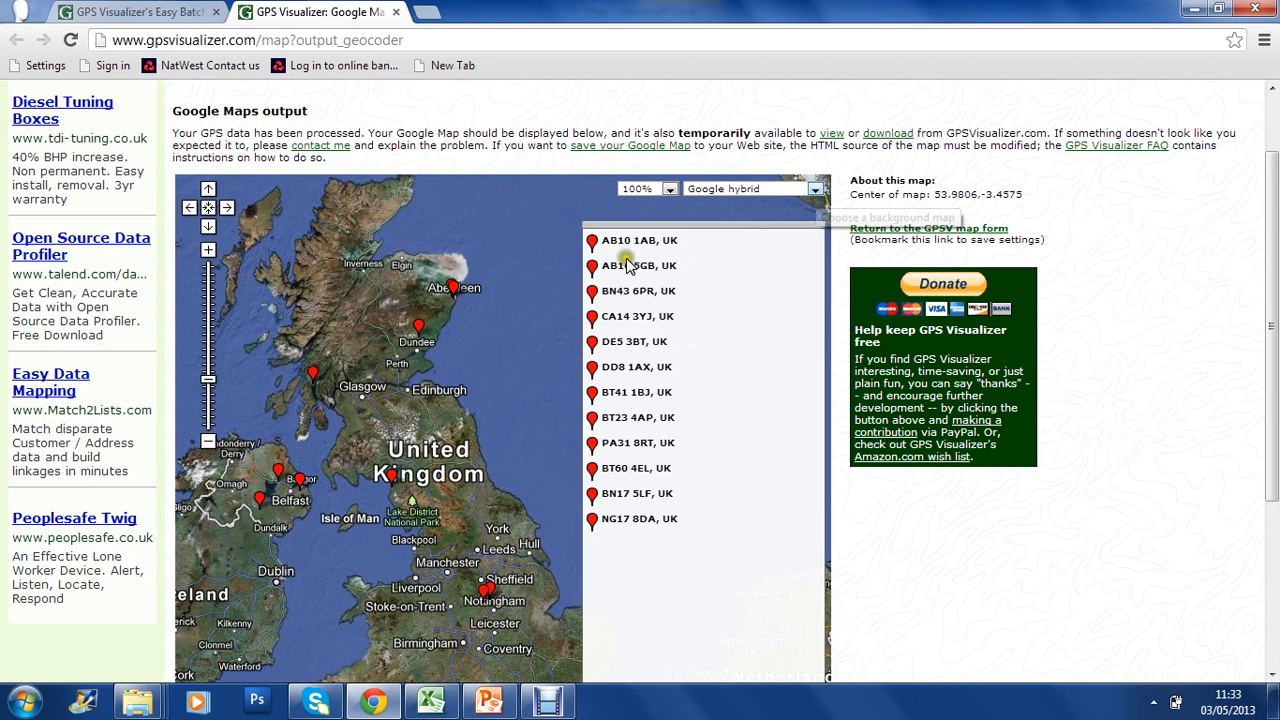
click(815, 190)
click(815, 192)
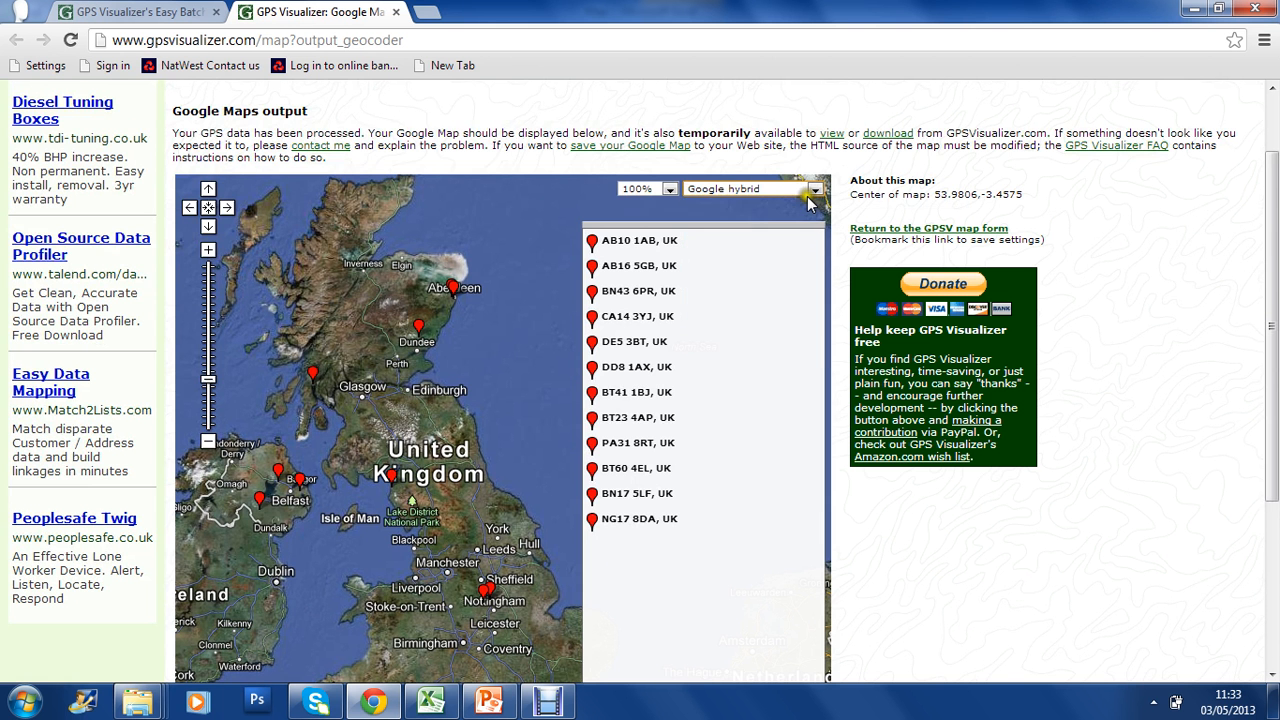
click(782, 242)
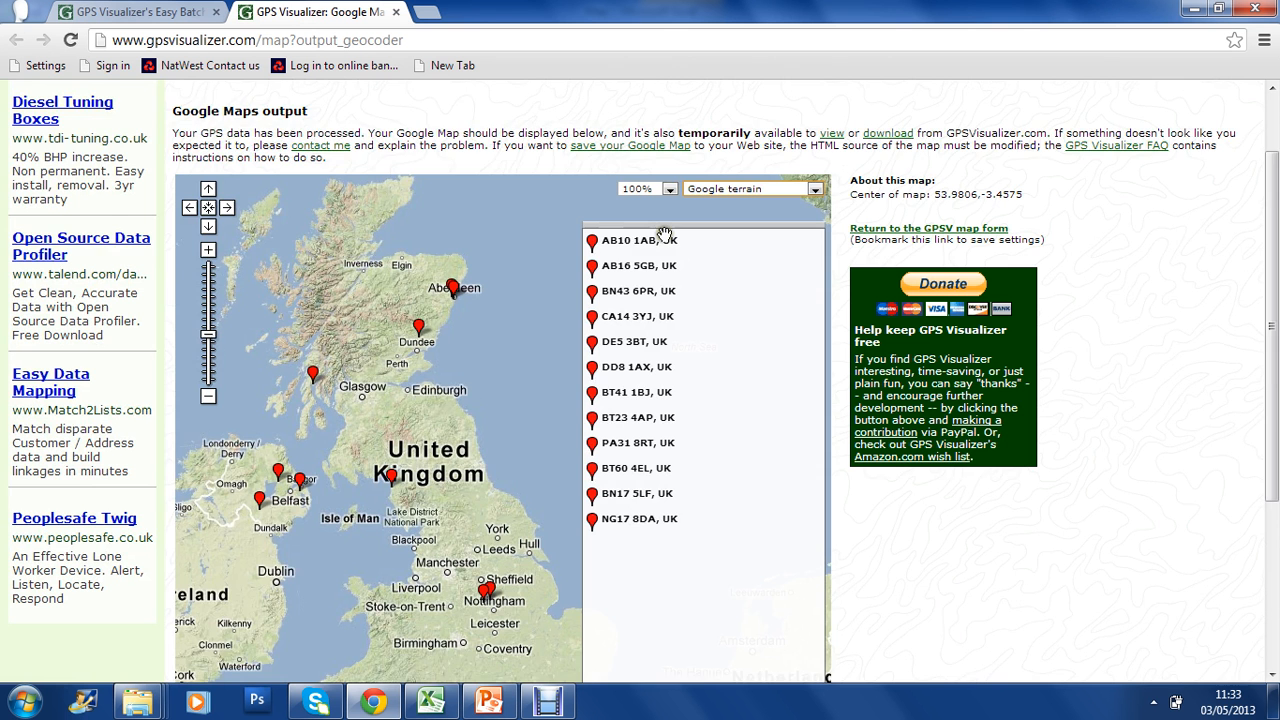
Examine the postcode markers across the UK on the terrain map at different zoom levels.
scroll(511, 242, down, 1)
scroll(511, 242, down, 1)
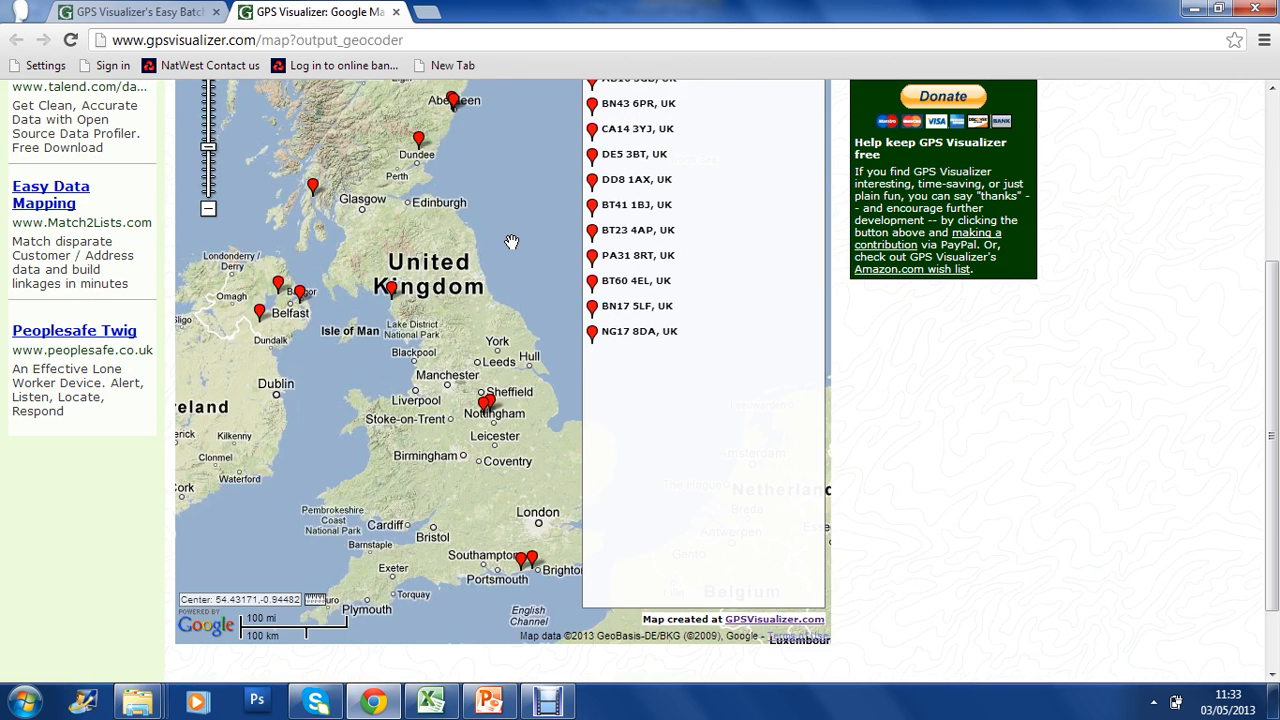
click(208, 209)
drag(476, 160, 371, 228)
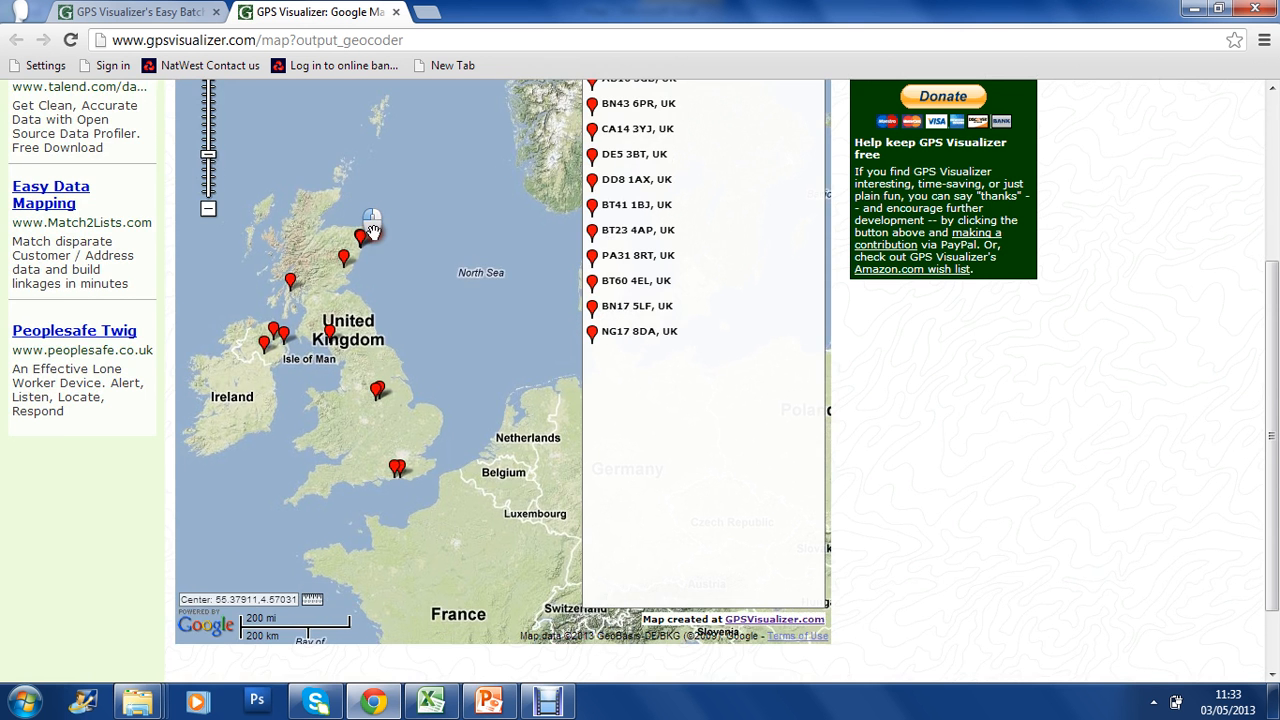
scroll(300, 226, up, 2)
click(208, 249)
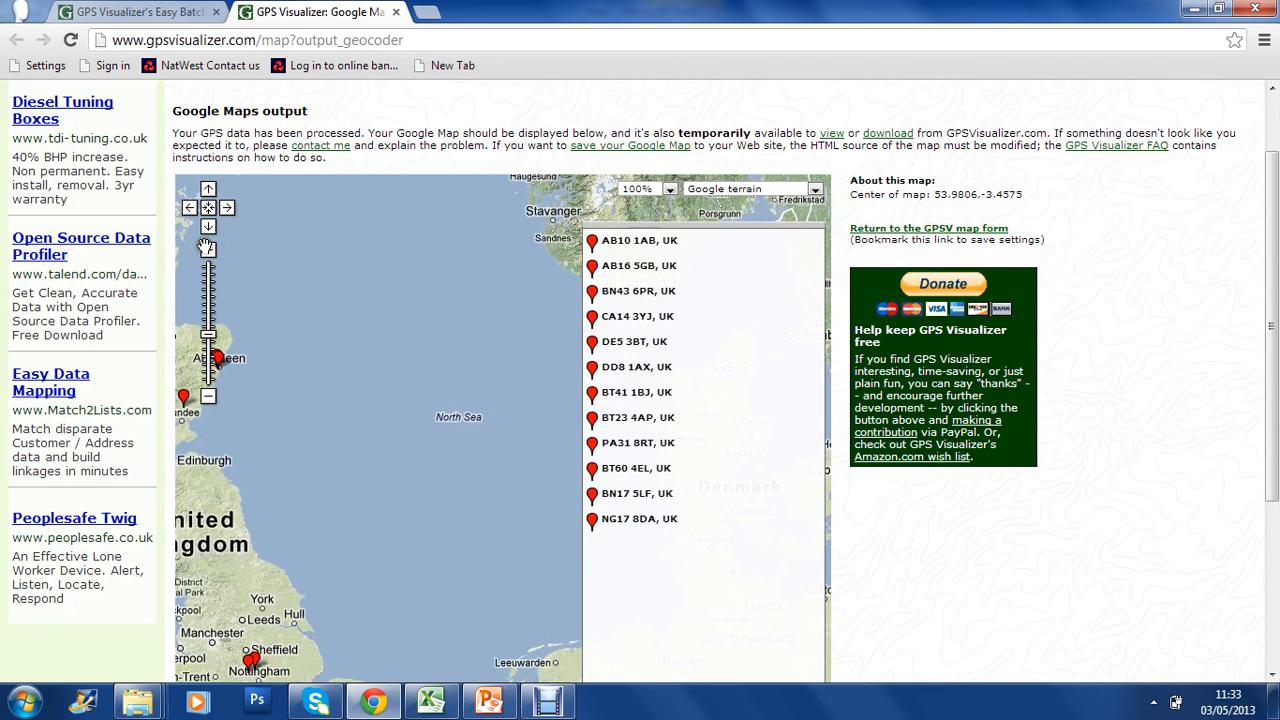
drag(261, 337, 428, 256)
scroll(428, 256, down, 1)
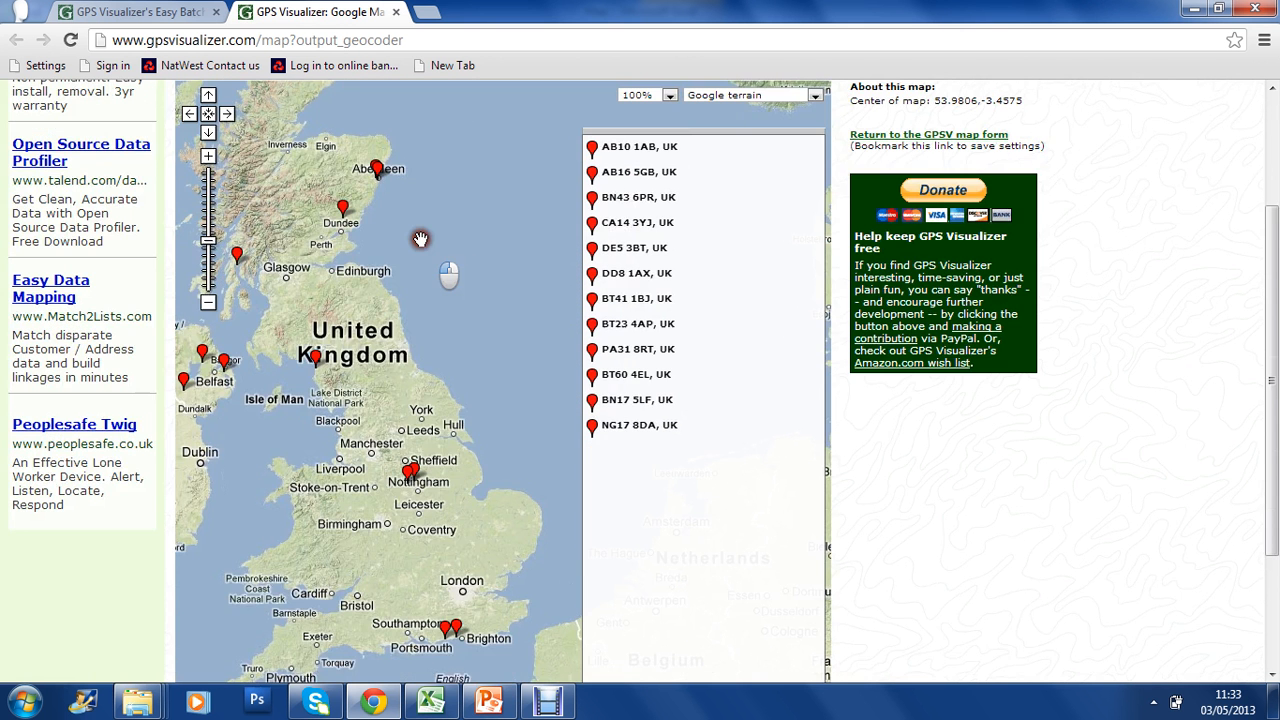
scroll(420, 239, down, 1)
drag(388, 225, 425, 310)
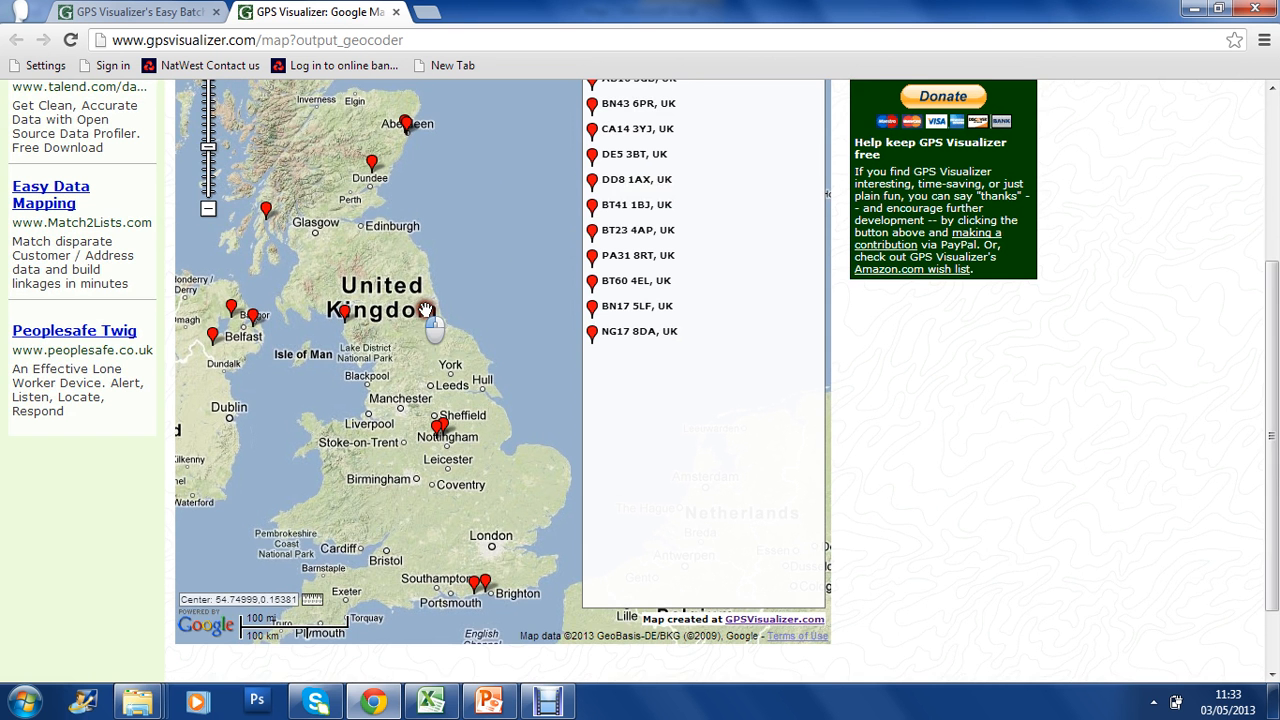
Bring the whole plotted map into view for a screen capture, switch to PowerPoint and paste the capture onto slide 1.
drag(1272, 293, 1269, 242)
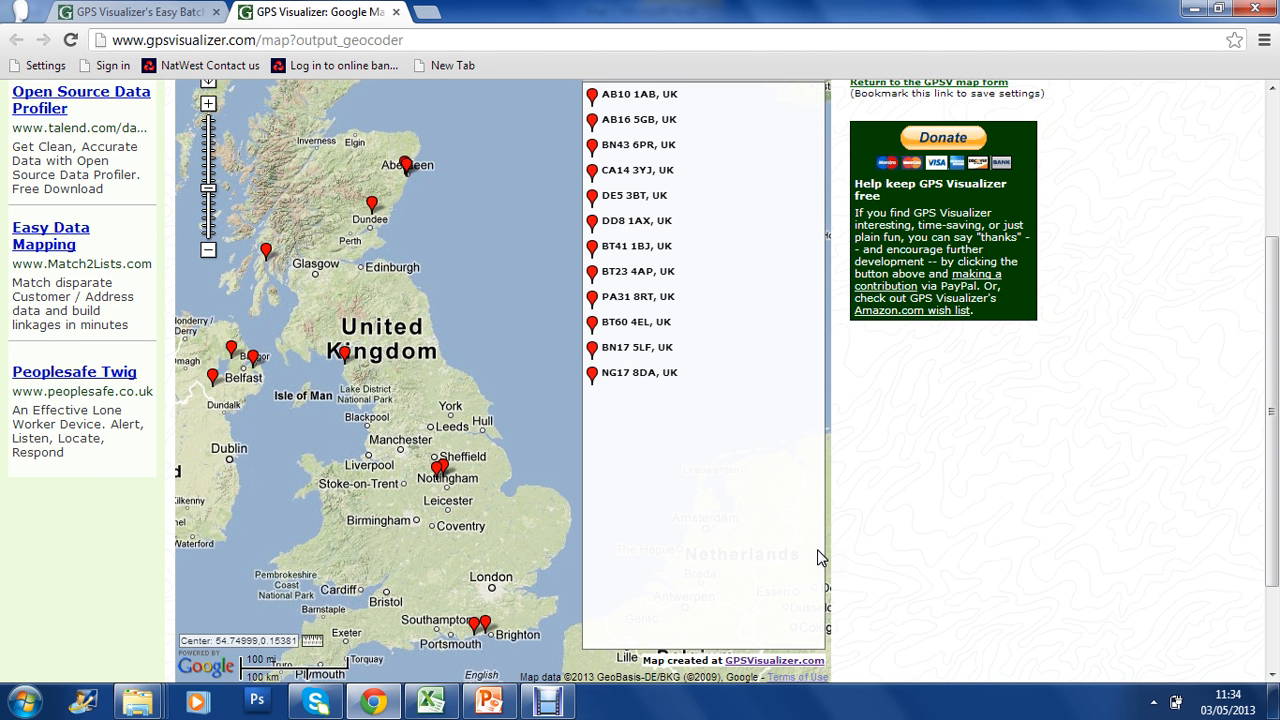
click(488, 701)
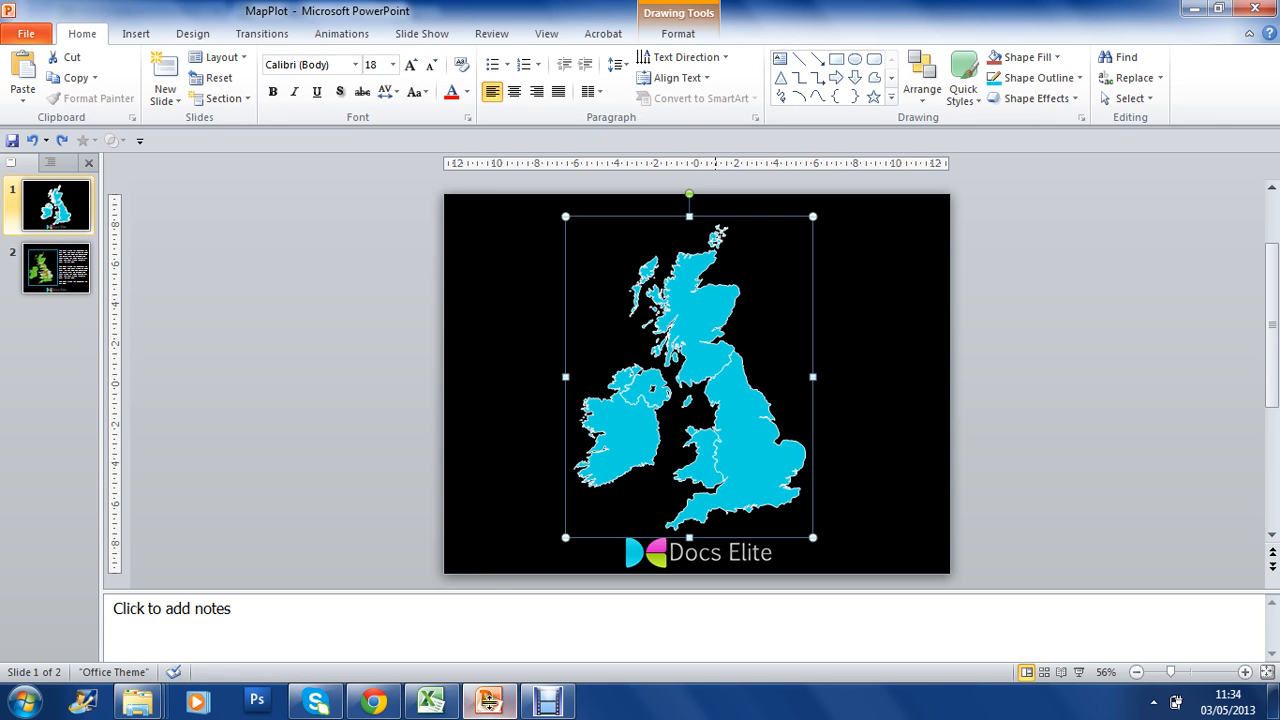
click(481, 592)
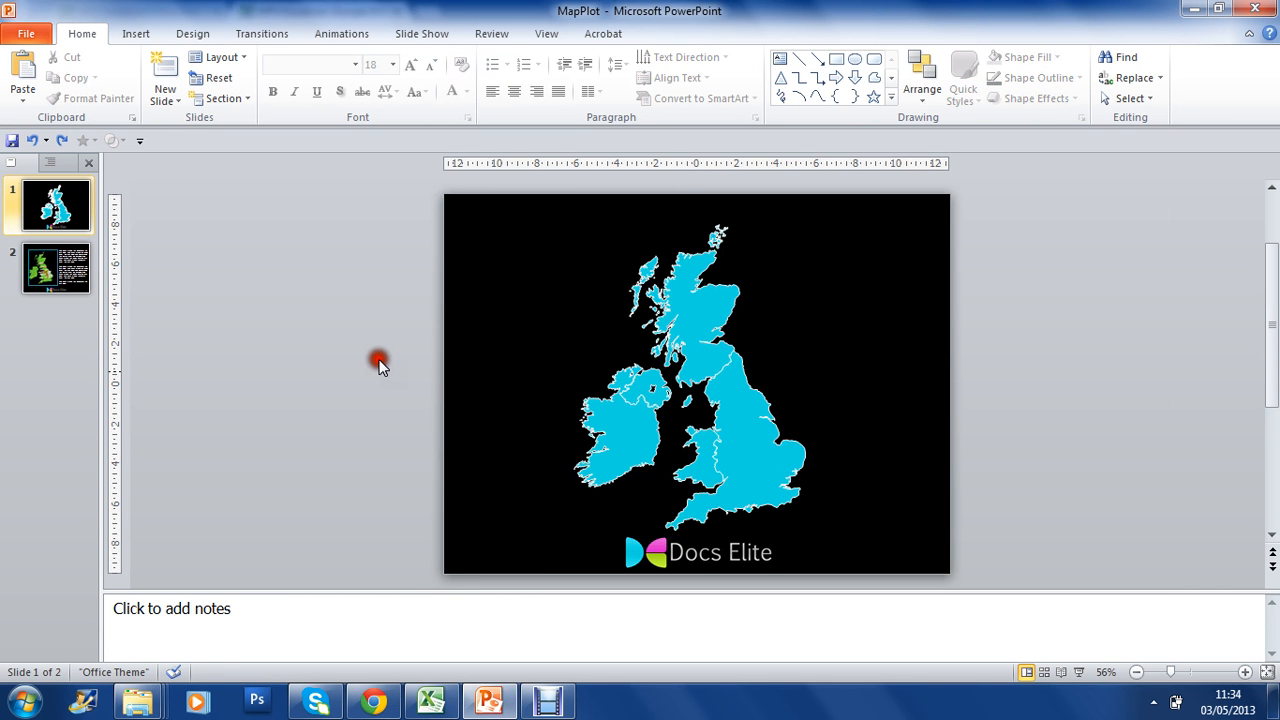
key(ctrl+v)
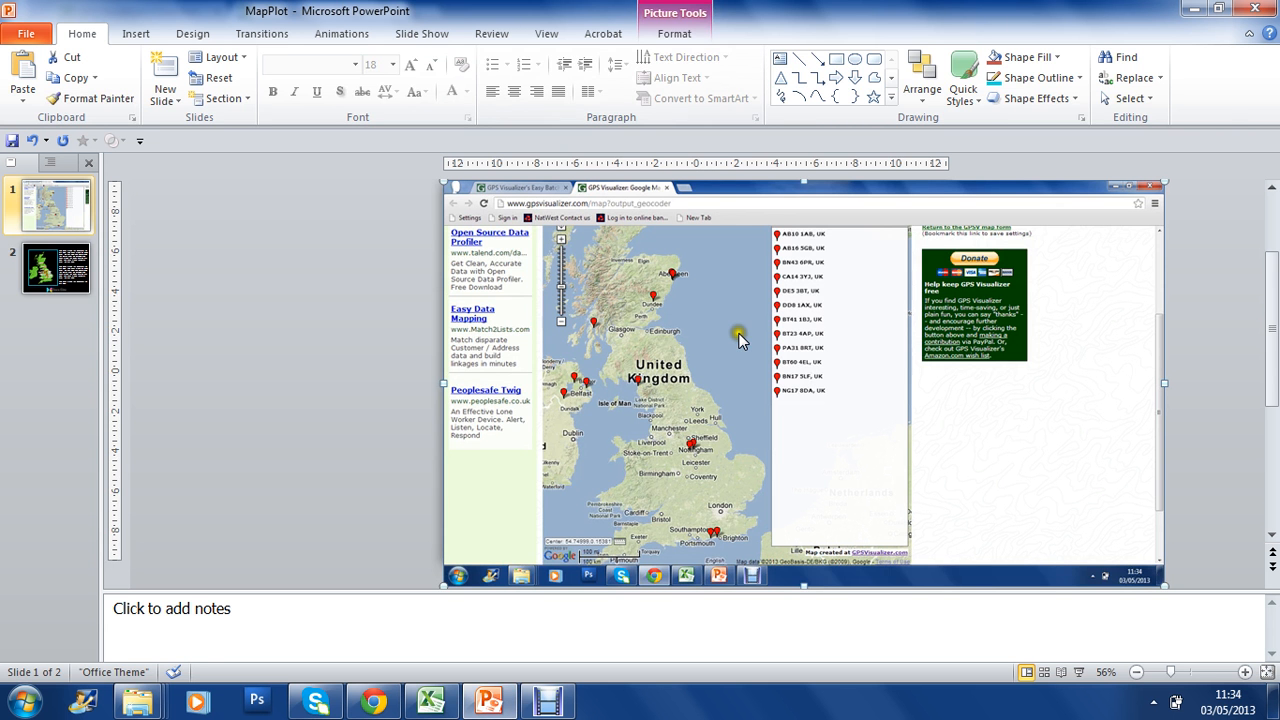
Crop the pasted screenshot on its right, bottom and left sides so only the UK map area remains in width.
click(674, 34)
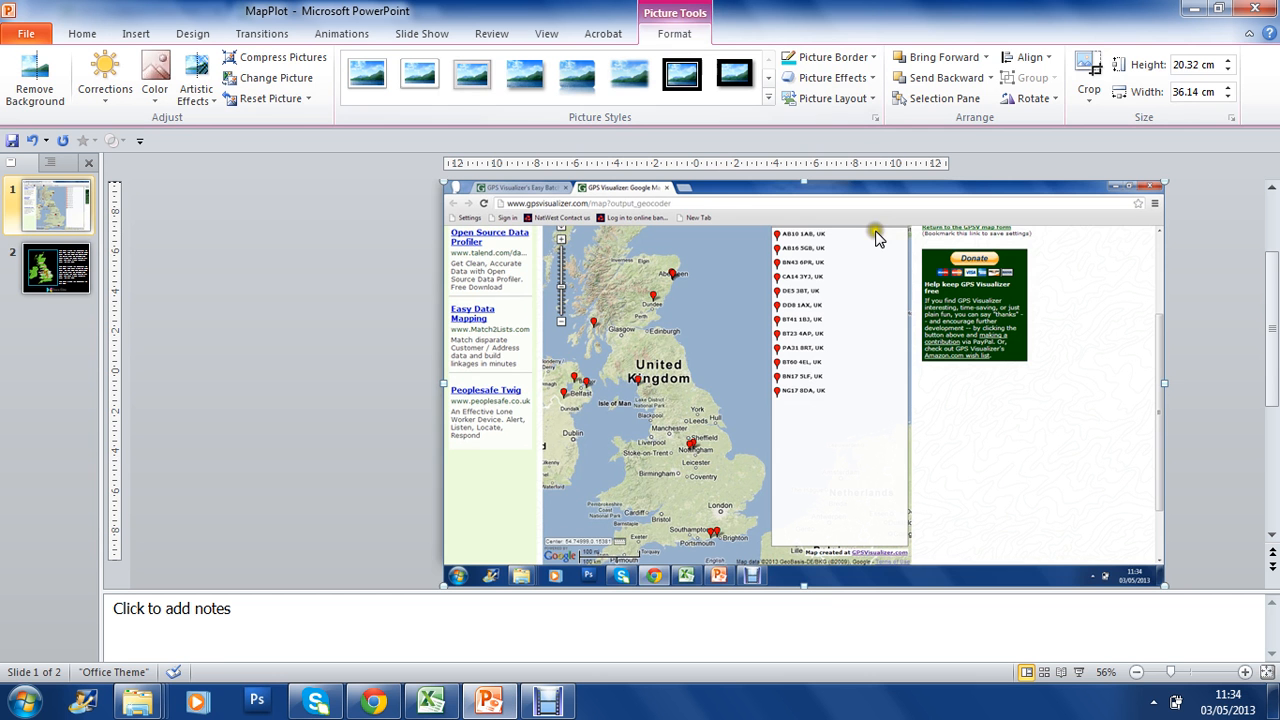
click(1092, 70)
drag(1163, 382, 775, 392)
drag(609, 583, 622, 566)
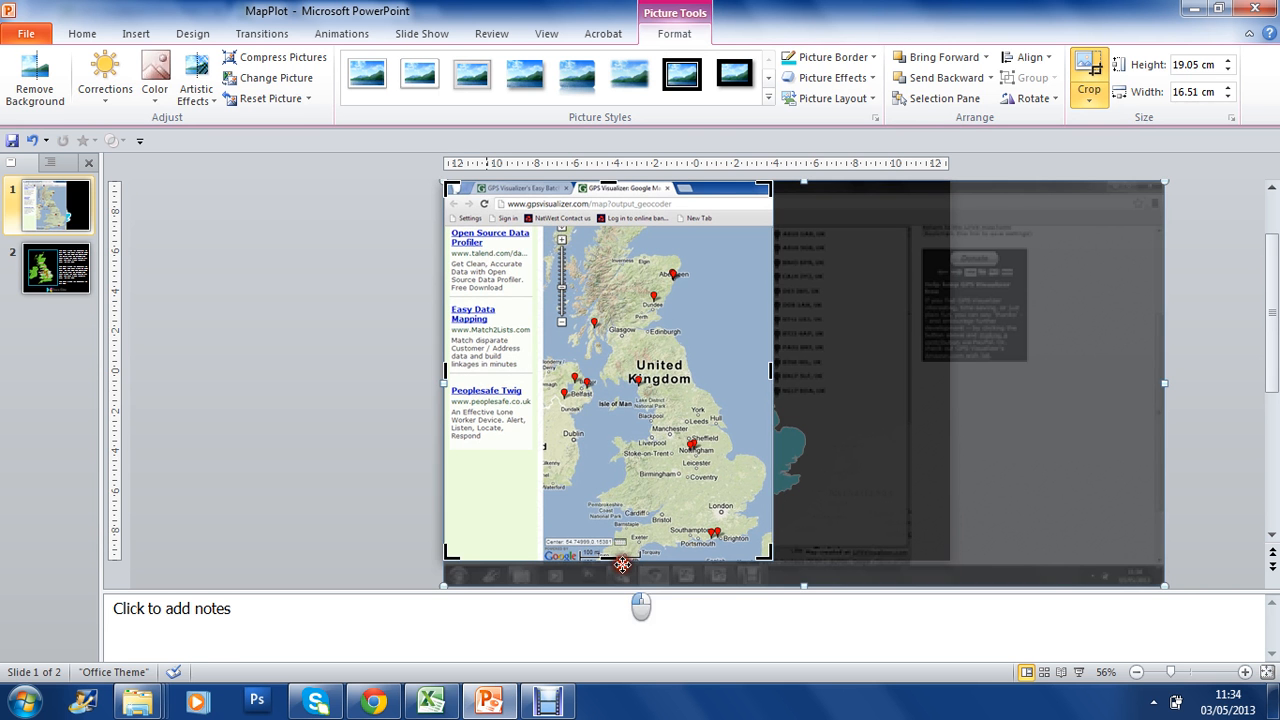
drag(444, 371, 548, 386)
Crop the browser bars off above the map and move the cropped picture over the blue UK outline.
drag(658, 183, 658, 209)
key(ctrl+z)
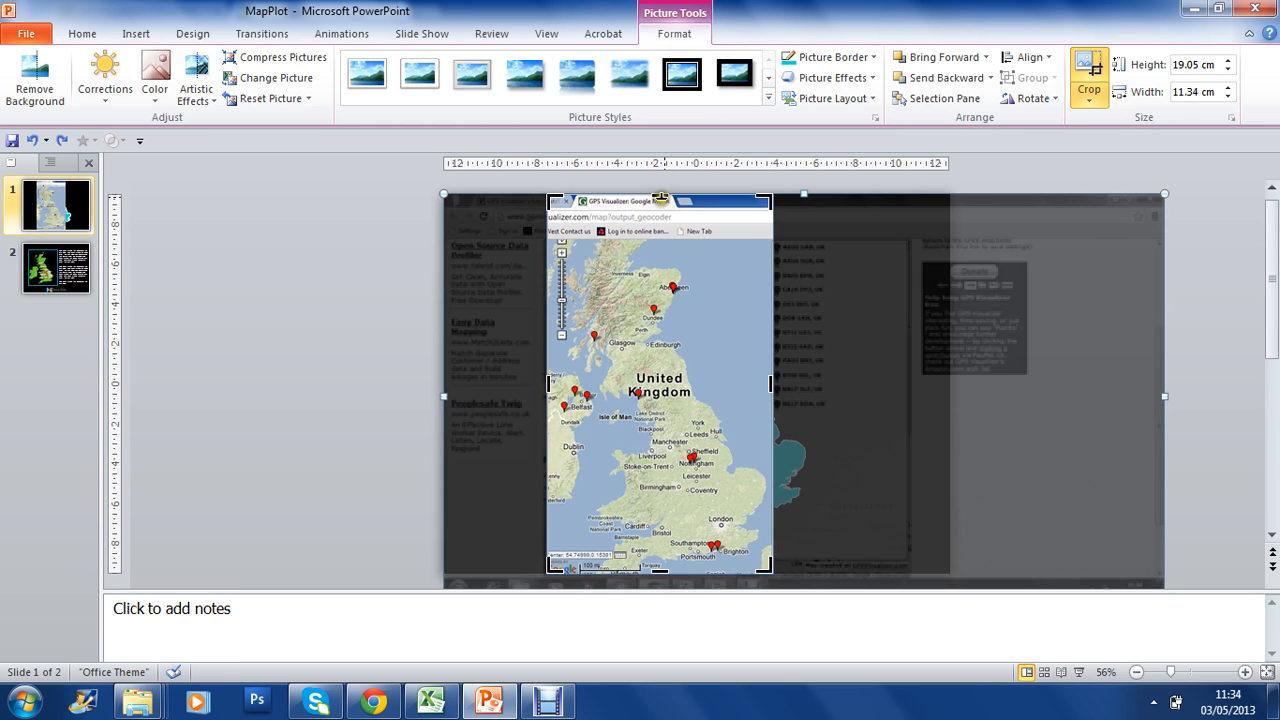
drag(665, 195, 668, 241)
click(669, 241)
click(668, 245)
drag(705, 497, 729, 474)
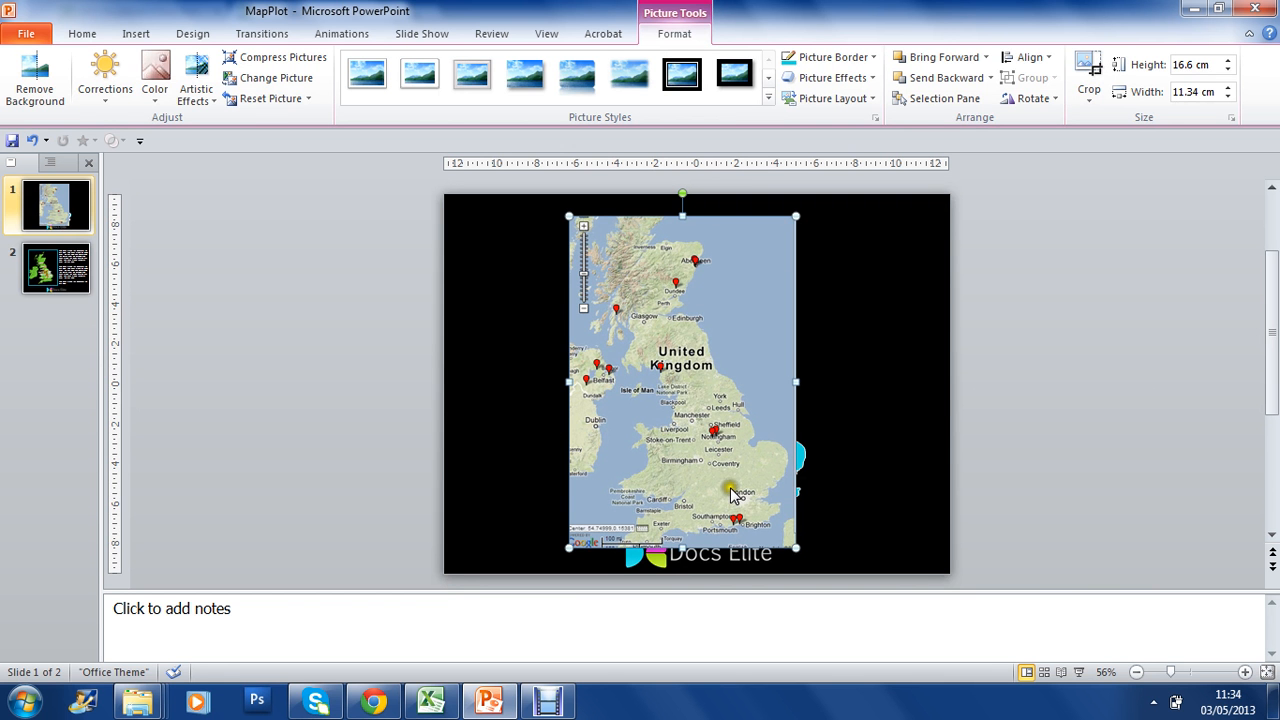
Send the cropped map picture to the back, behind the blue UK outline, and shift it slightly to the right.
click(698, 312)
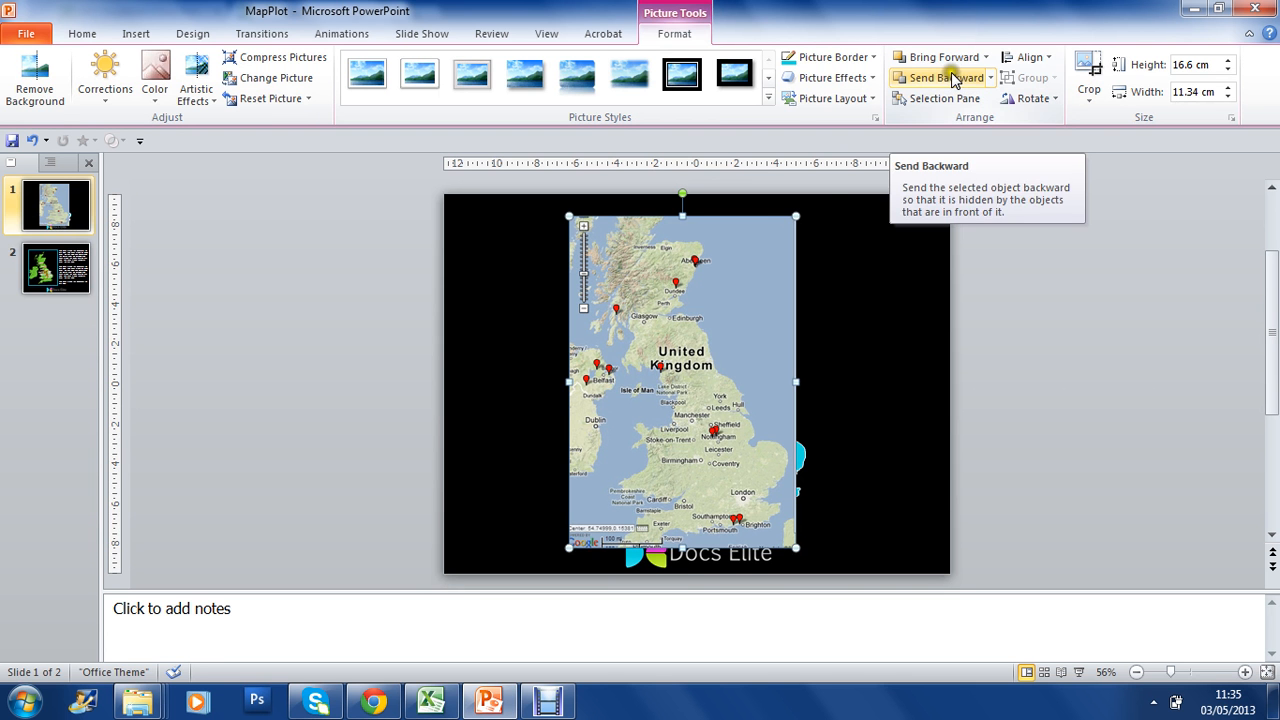
click(952, 80)
right_click(695, 265)
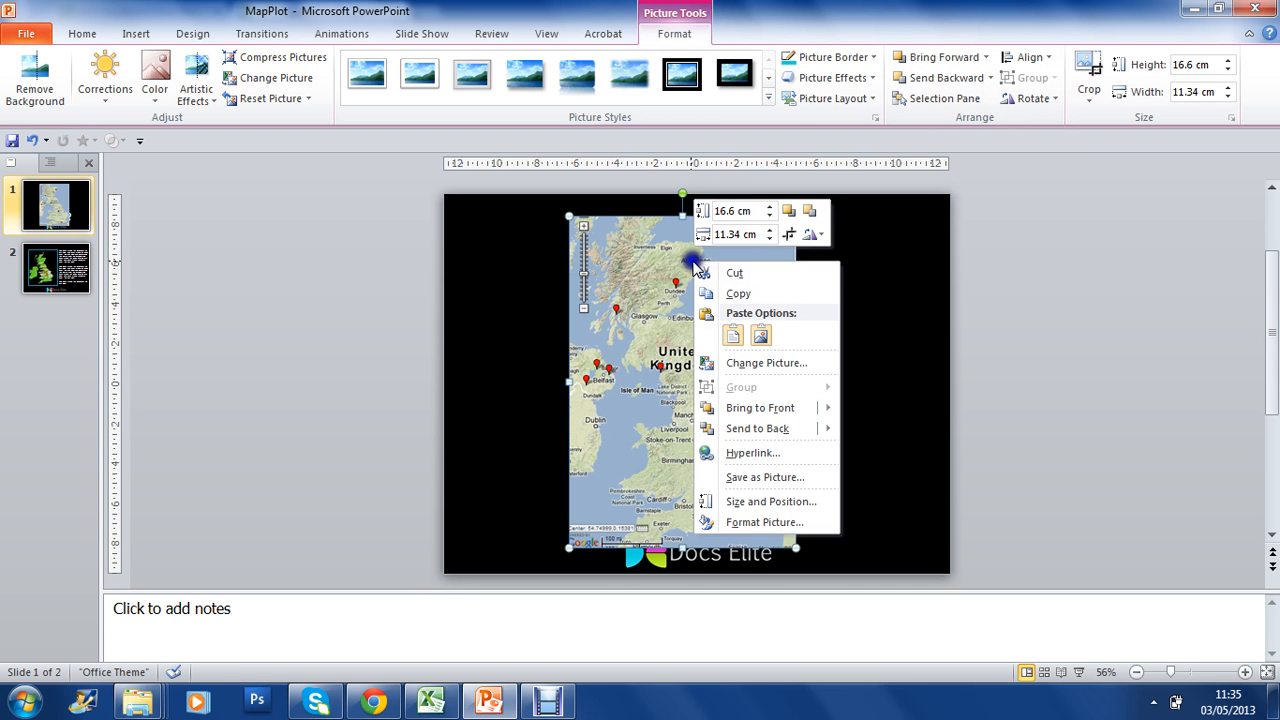
click(778, 408)
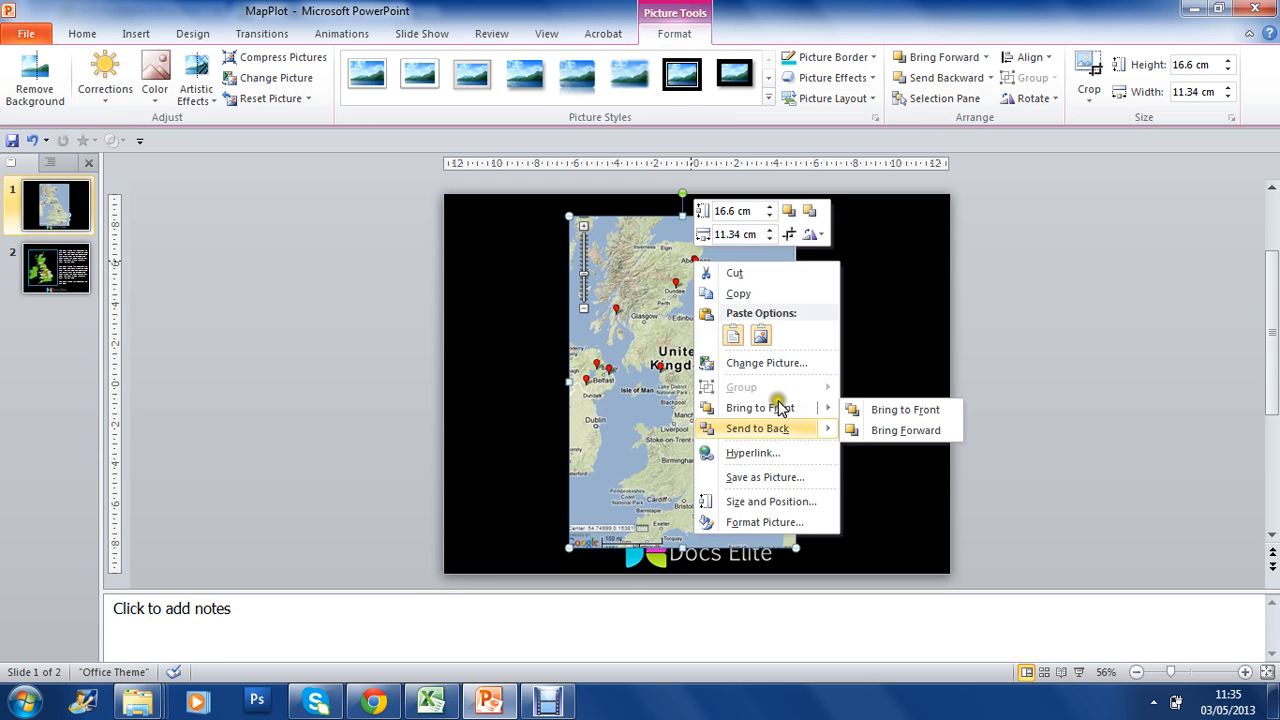
click(781, 429)
click(1101, 399)
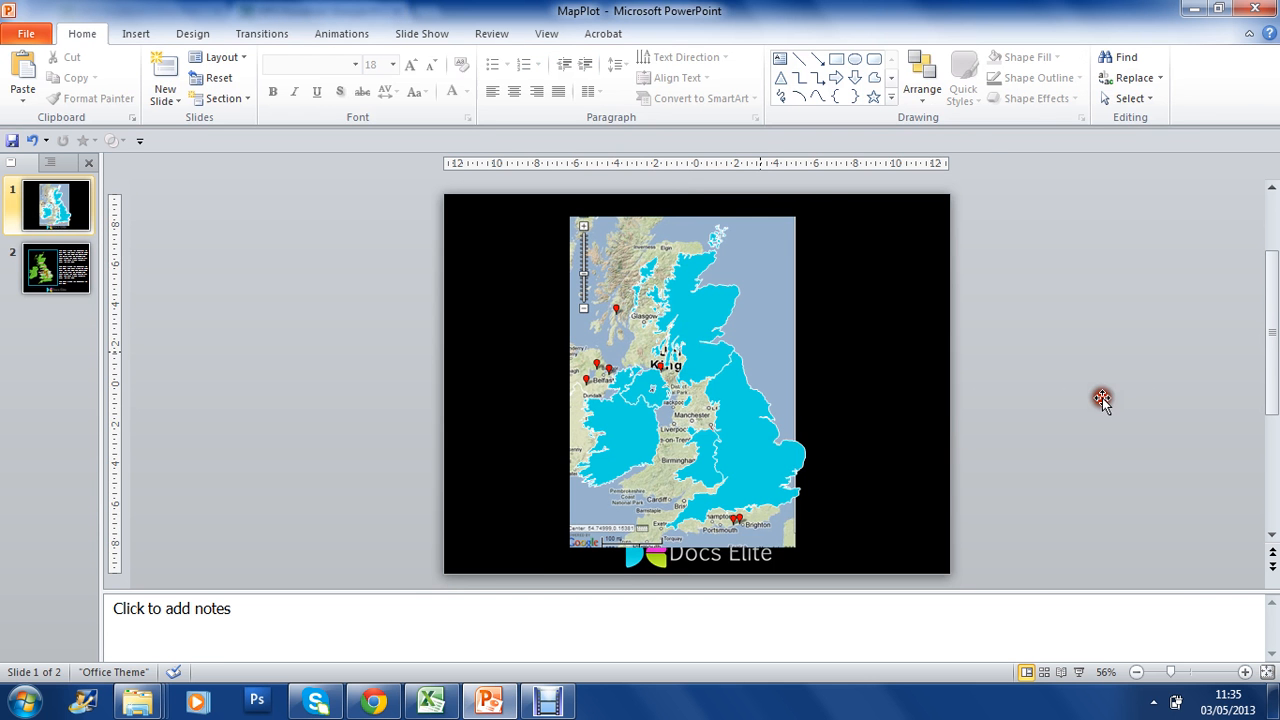
scroll(1107, 367, up, 1)
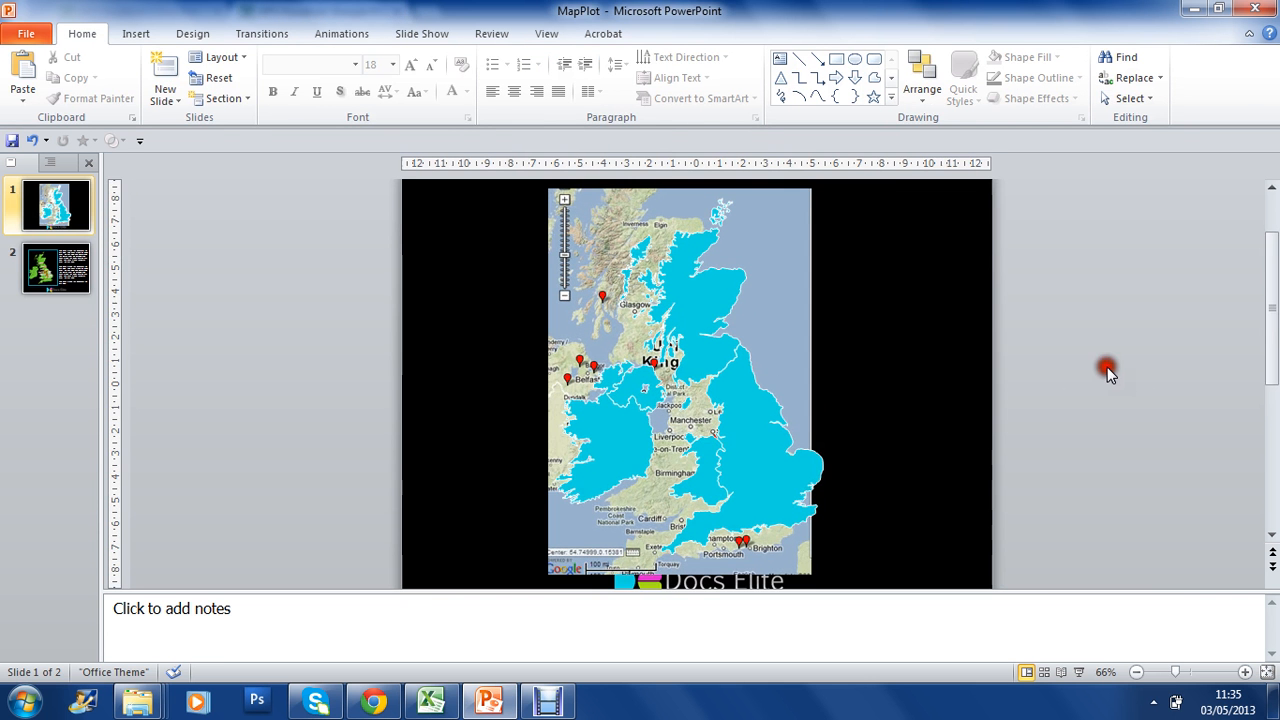
drag(740, 323, 764, 323)
Set the fill transparency of the blue UK and Ireland shape to 44%.
right_click(740, 440)
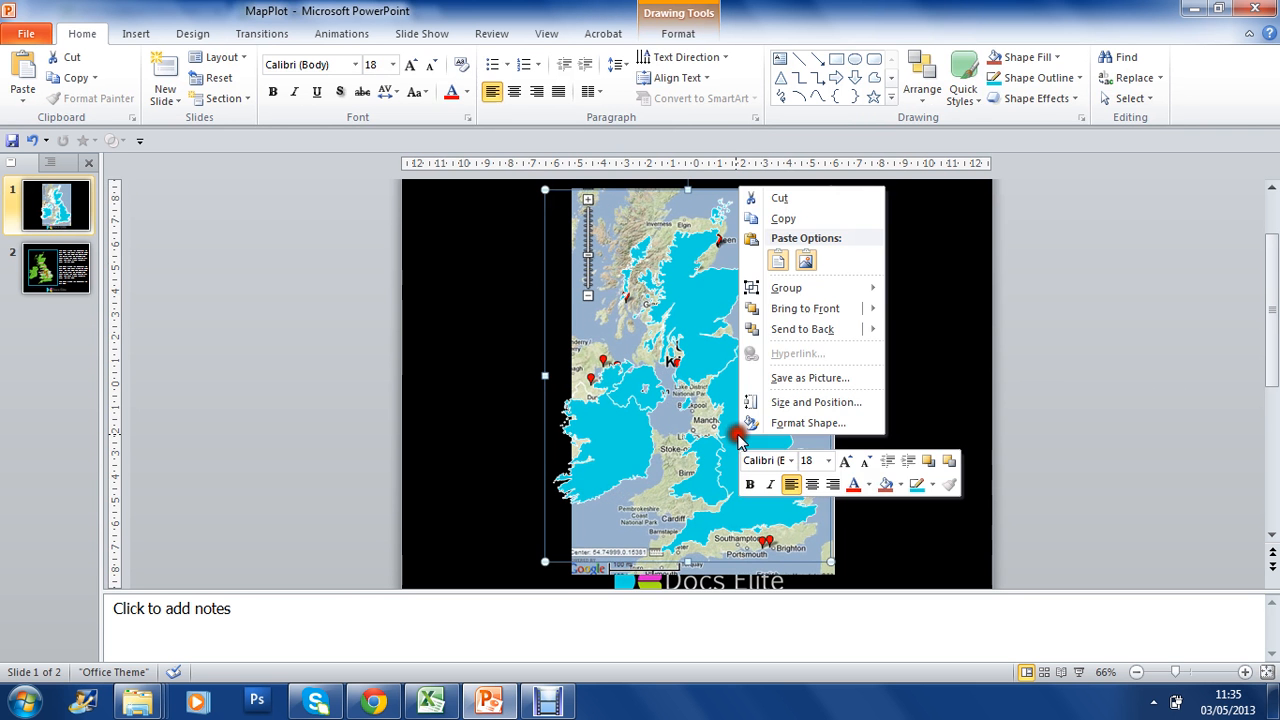
click(740, 430)
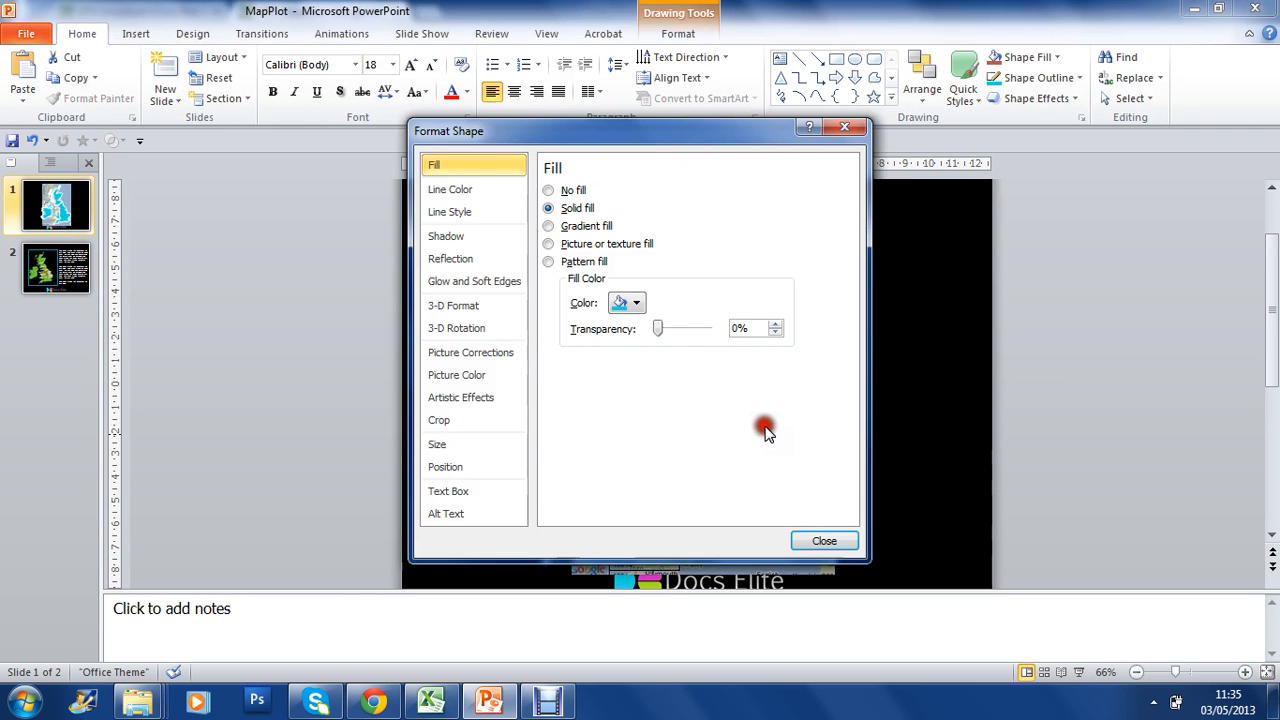
double_click(752, 329)
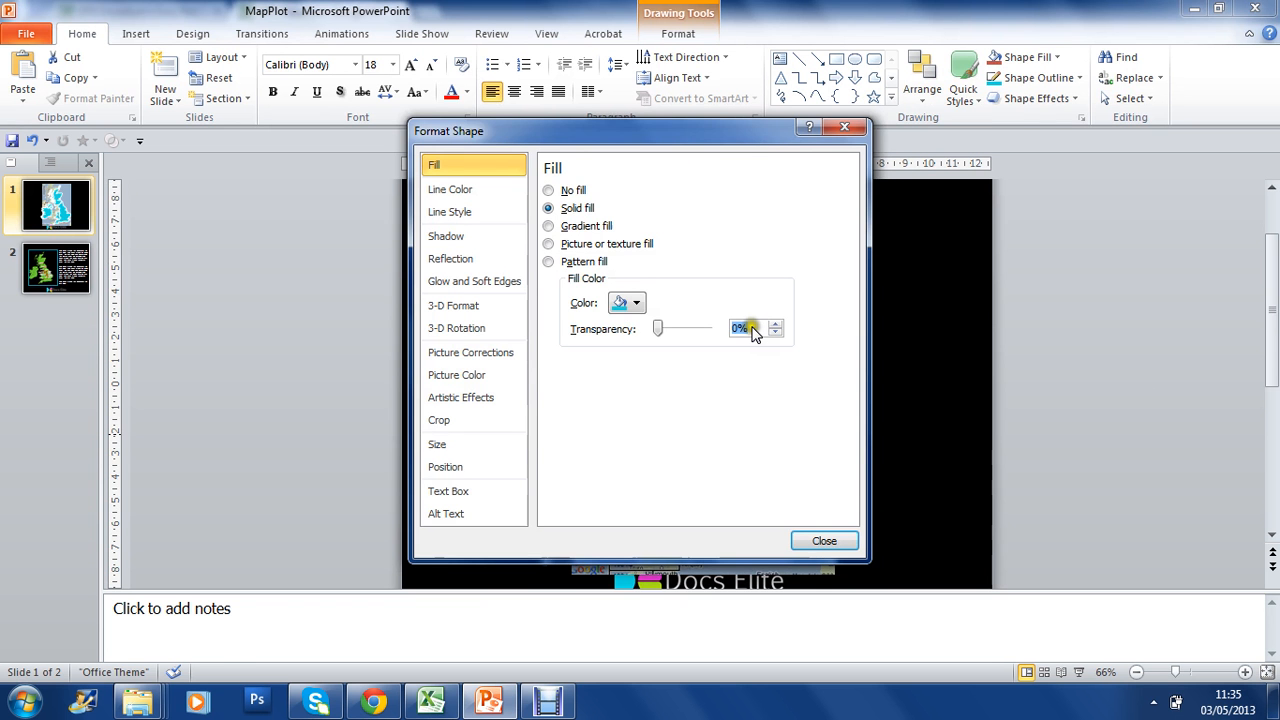
text(44)
key(Return)
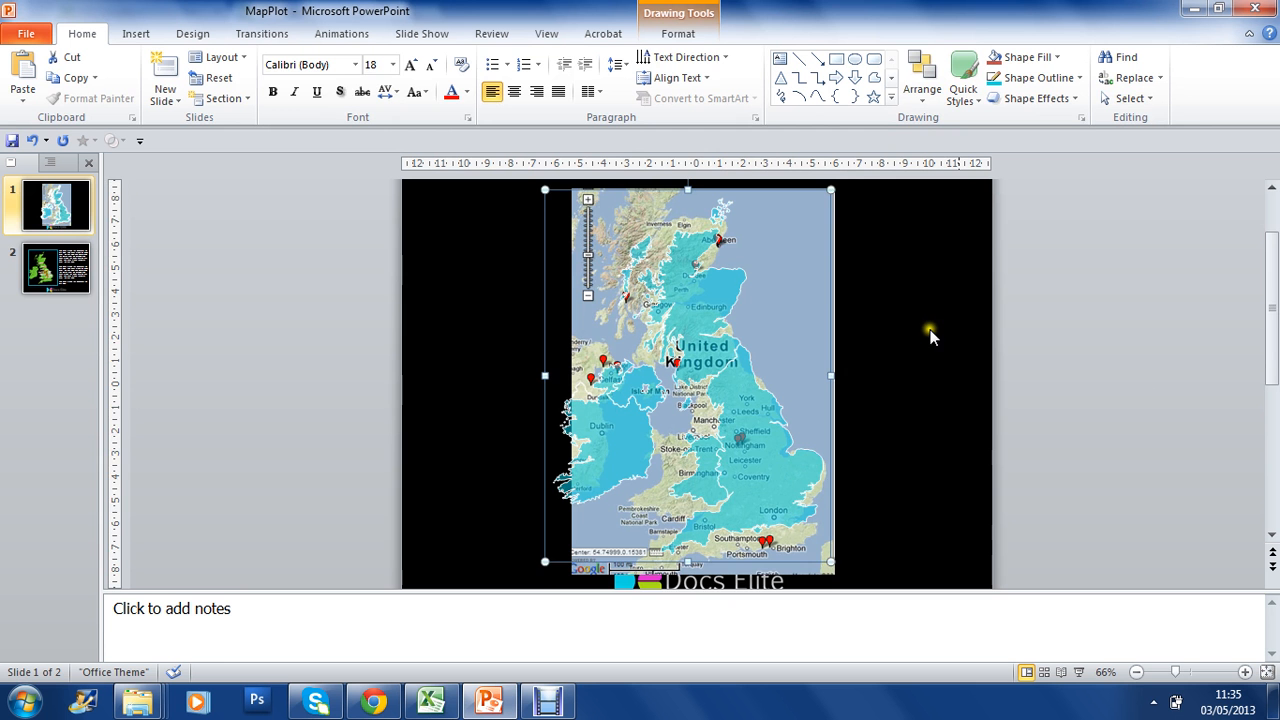
Reposition the map picture behind the semi-transparent outline so that their coastlines line up more closely.
key(Down)
key(Down)
drag(784, 277, 793, 302)
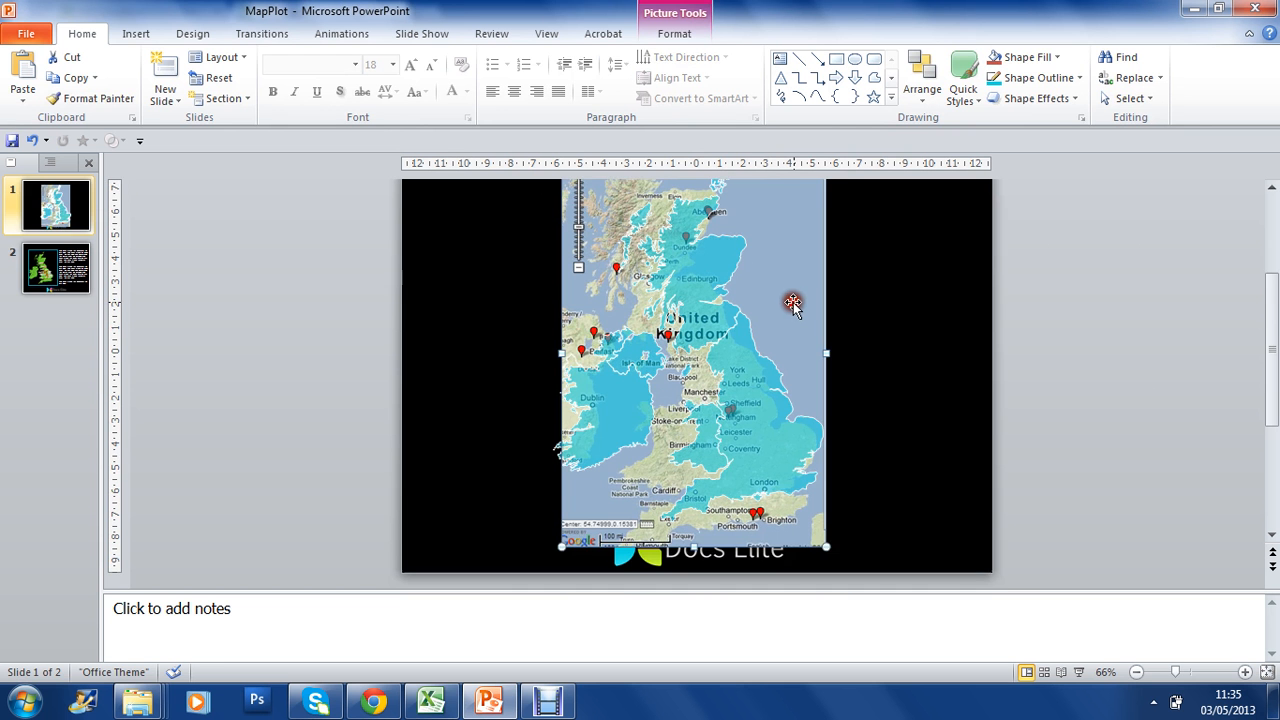